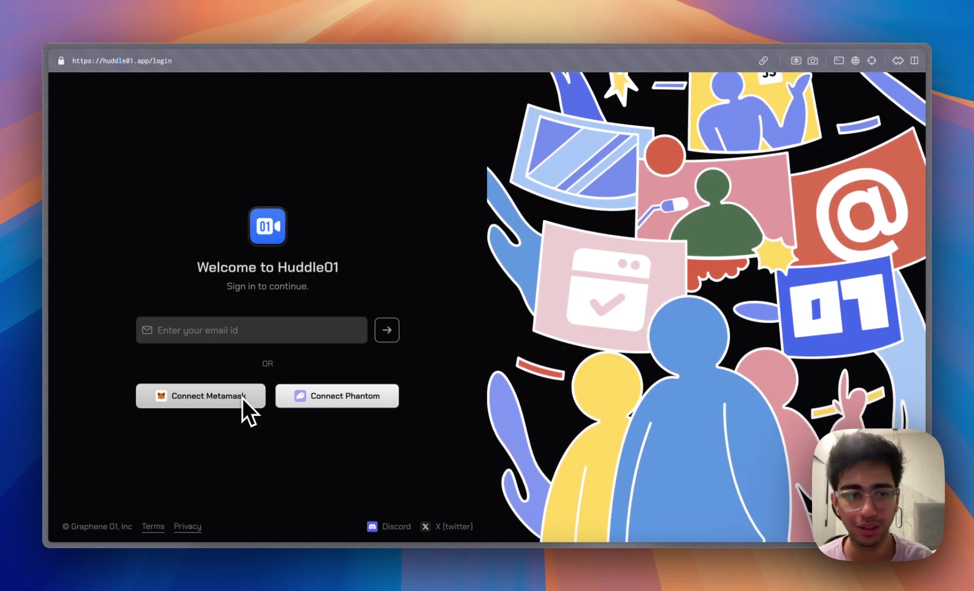
# Sign in to Huddle01 by approving the MetaMask signature request, then close the wallet window.
pyautogui.click(226, 402)
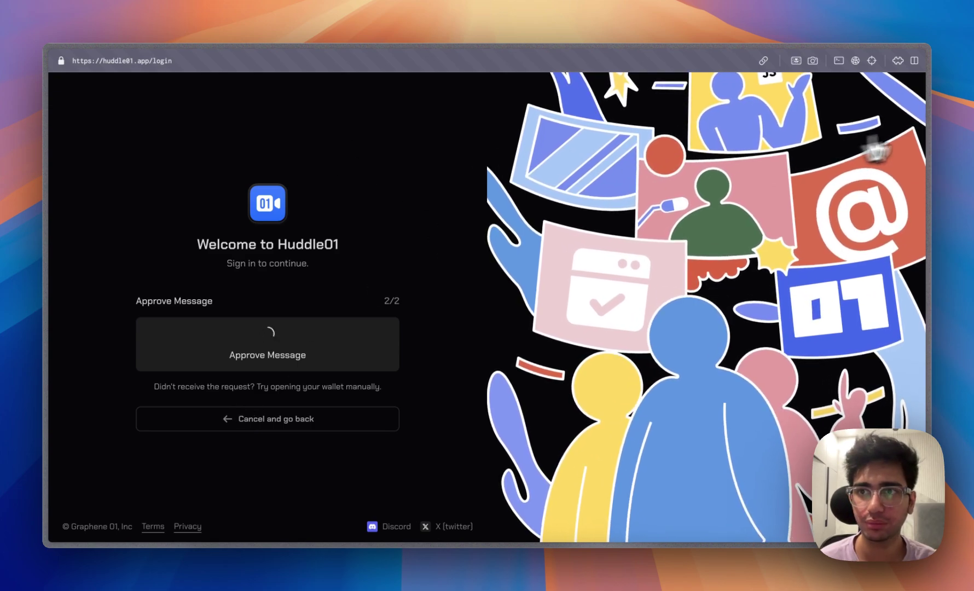
pyautogui.click(899, 61)
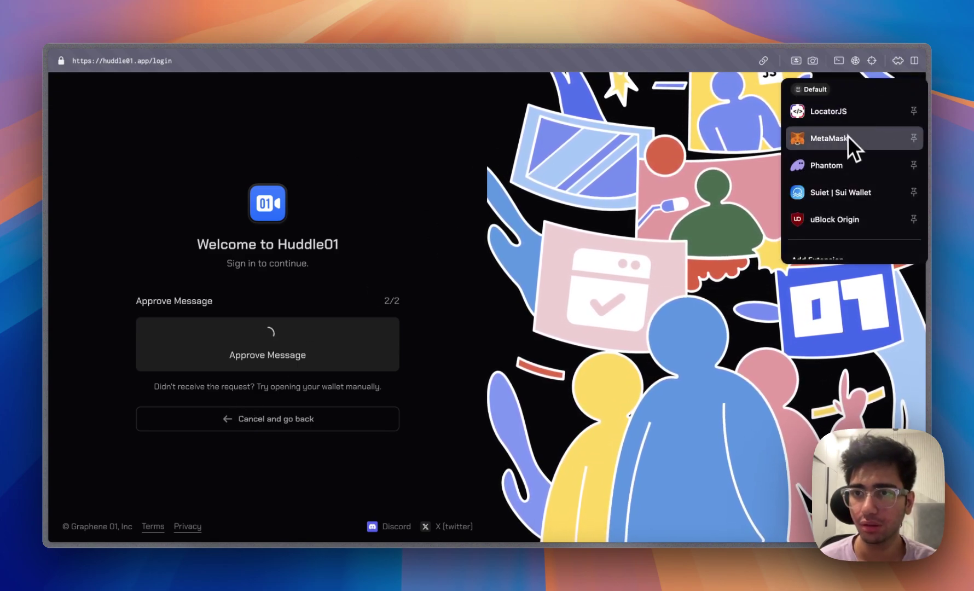
pyautogui.click(847, 138)
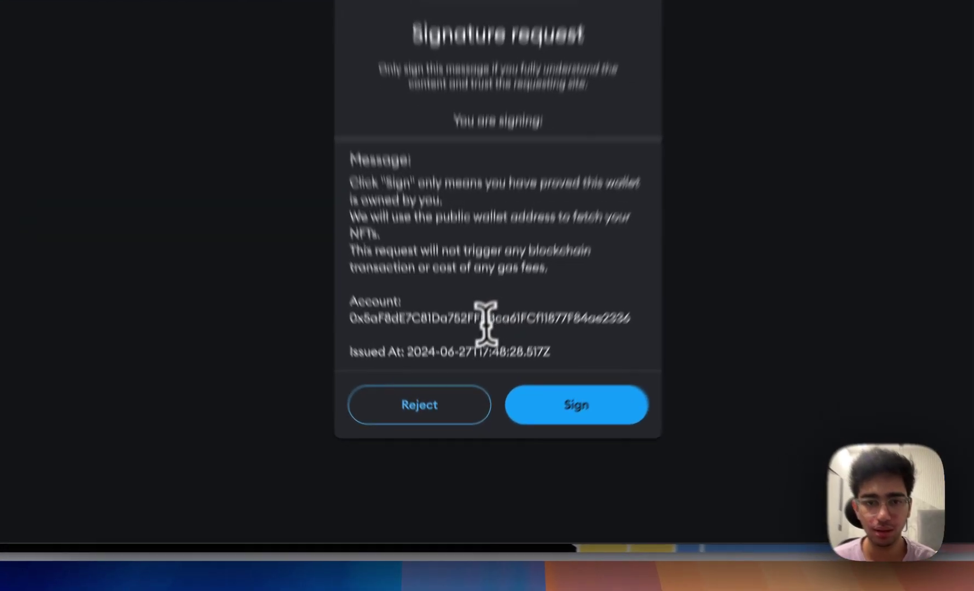
pyautogui.doubleClick(472, 383)
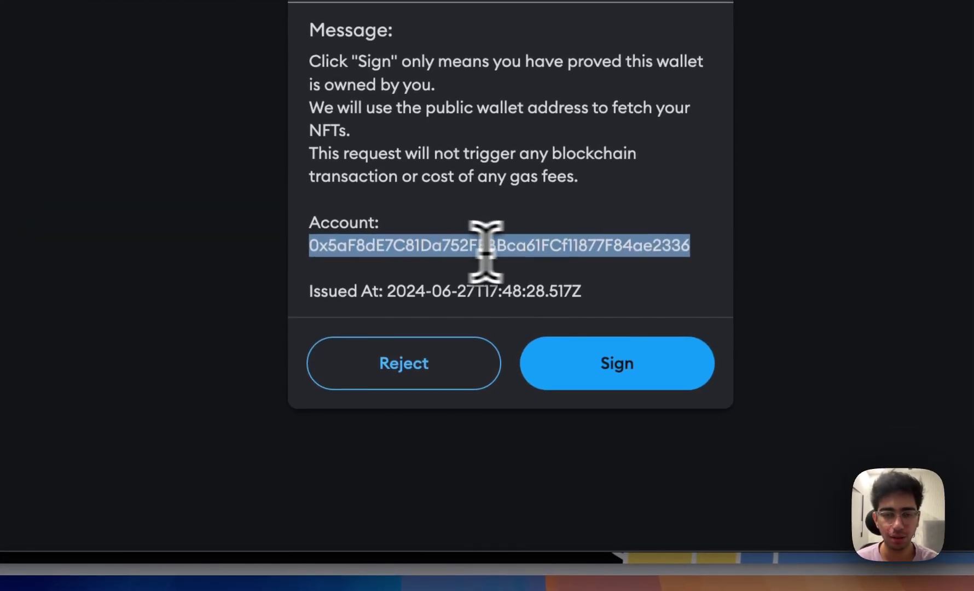
pyautogui.click(664, 367)
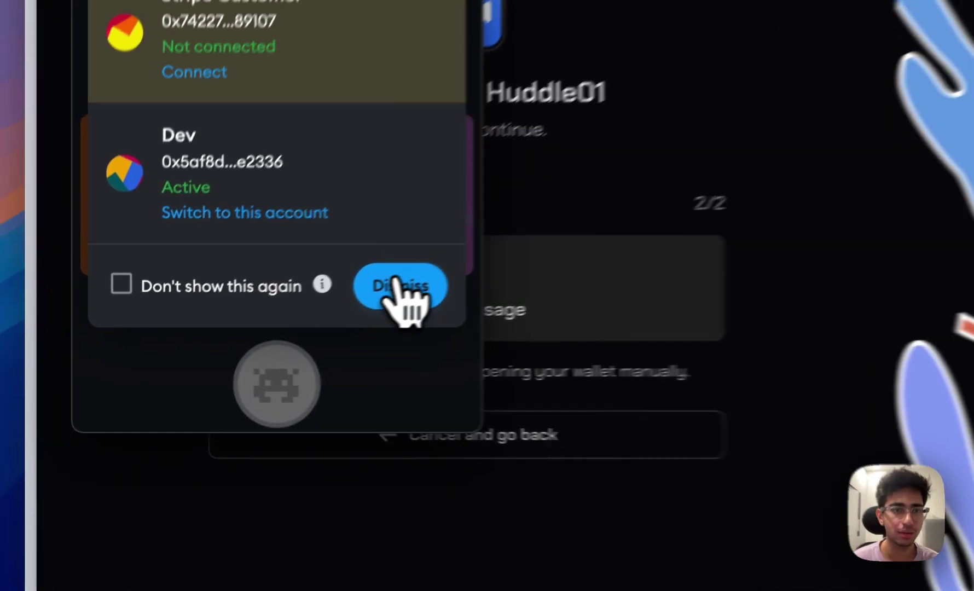
pyautogui.click(22, 167)
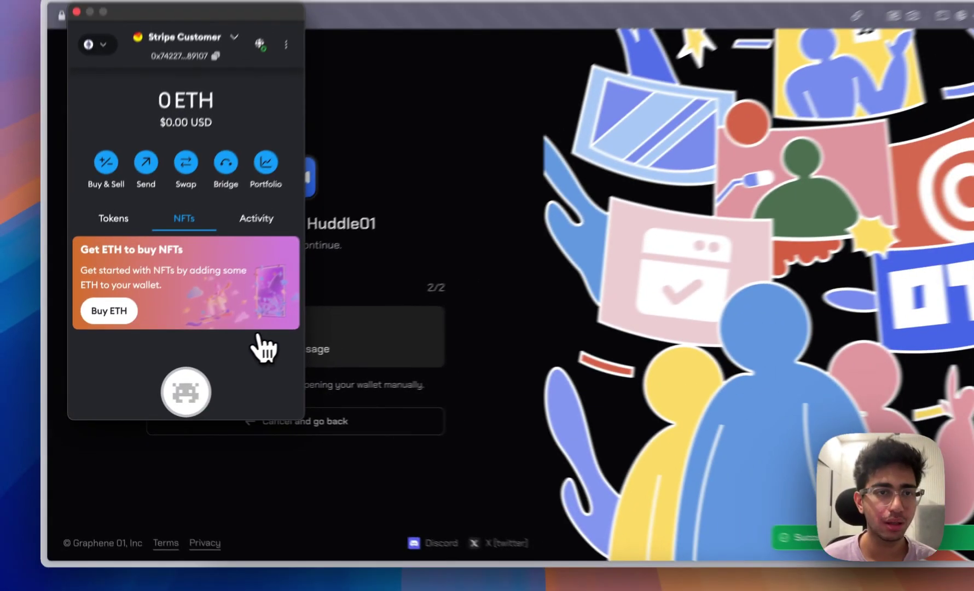
pyautogui.click(74, 53)
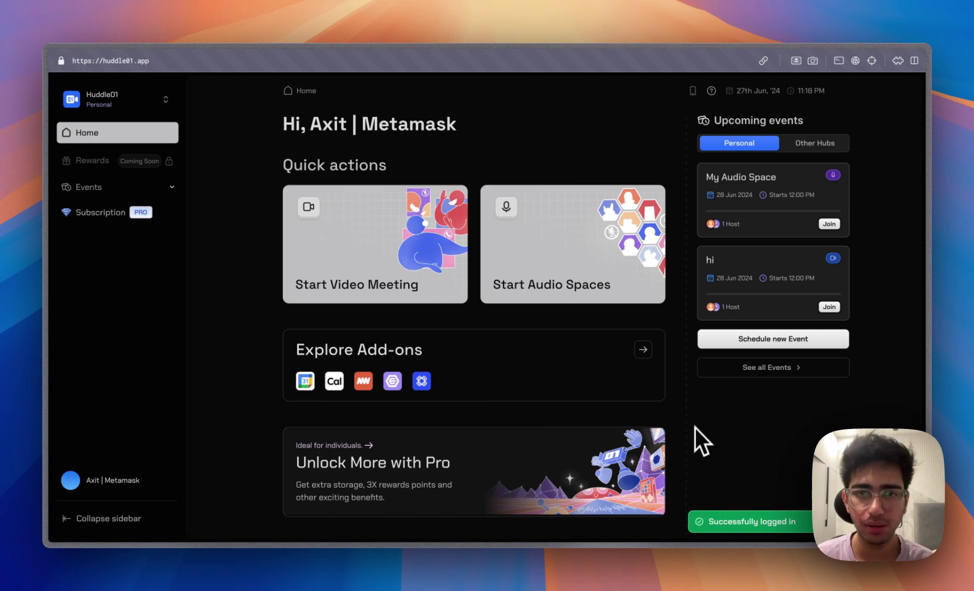
# Scroll the Home dashboard and start a new video meeting room.
pyautogui.scroll(-2, 544, 372)
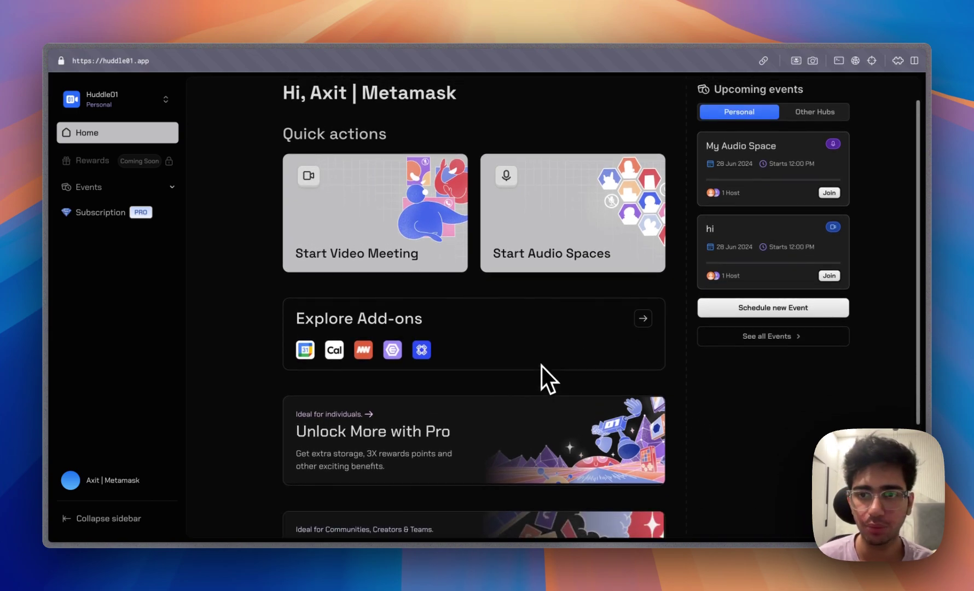
pyautogui.scroll(2, 542, 366)
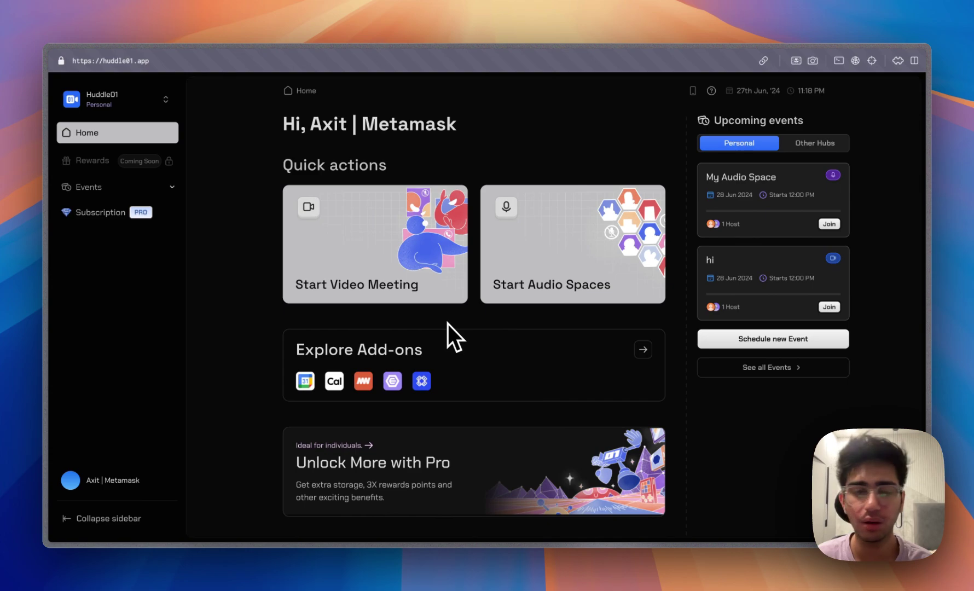
pyautogui.click(406, 229)
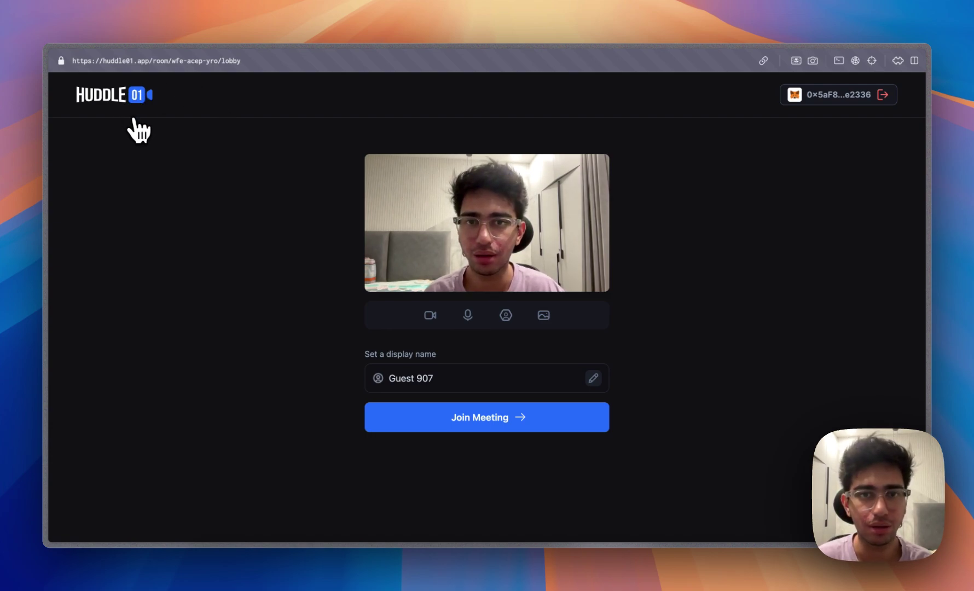
pyautogui.hscroll(-3, 150, 203)
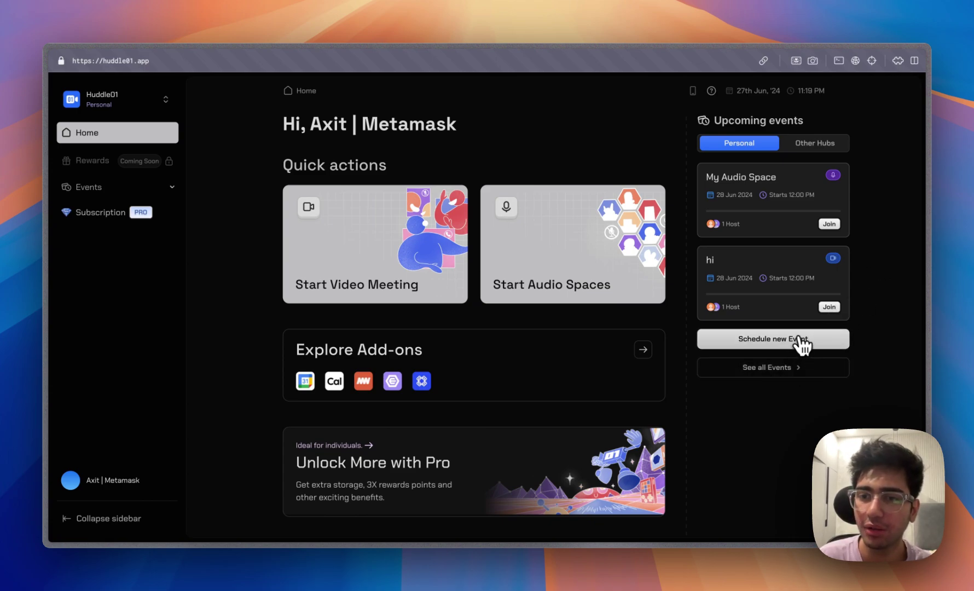
pyautogui.click(744, 342)
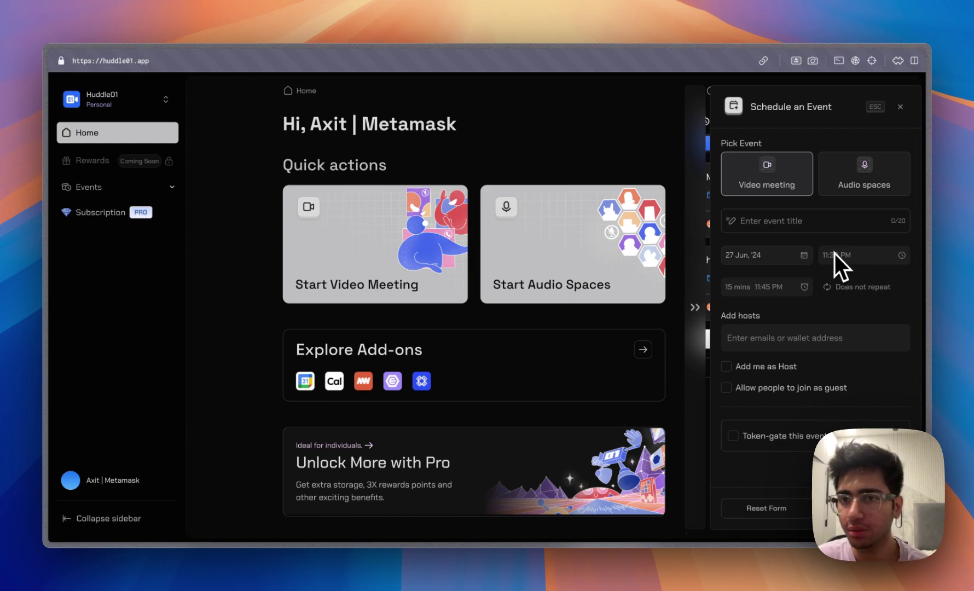
# Schedule 'My First Meeting' for 28 Jun '24 at 1:30 AM, add myself as host, enable token-gating.
pyautogui.click(818, 221)
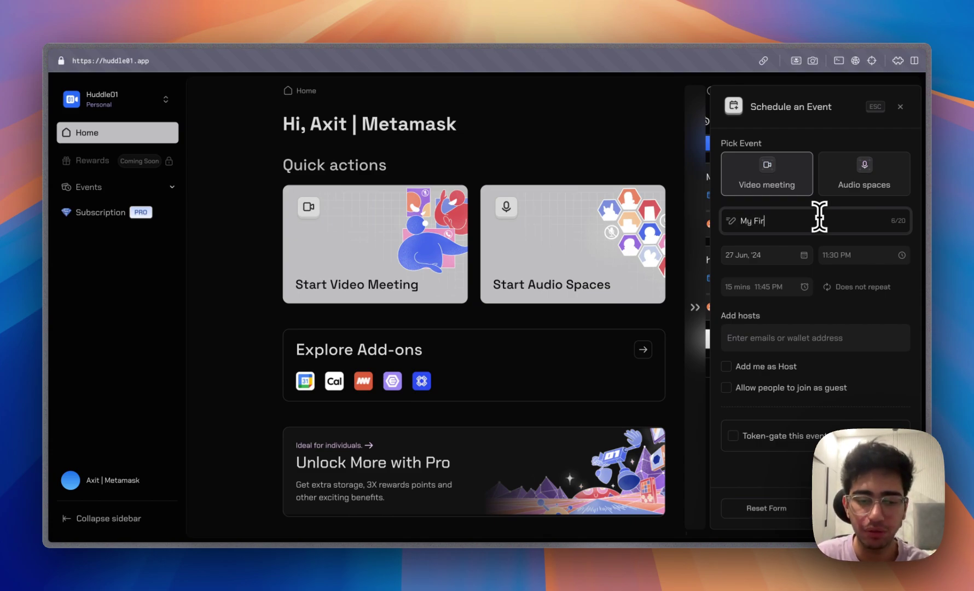
pyautogui.write('My First Meeting')
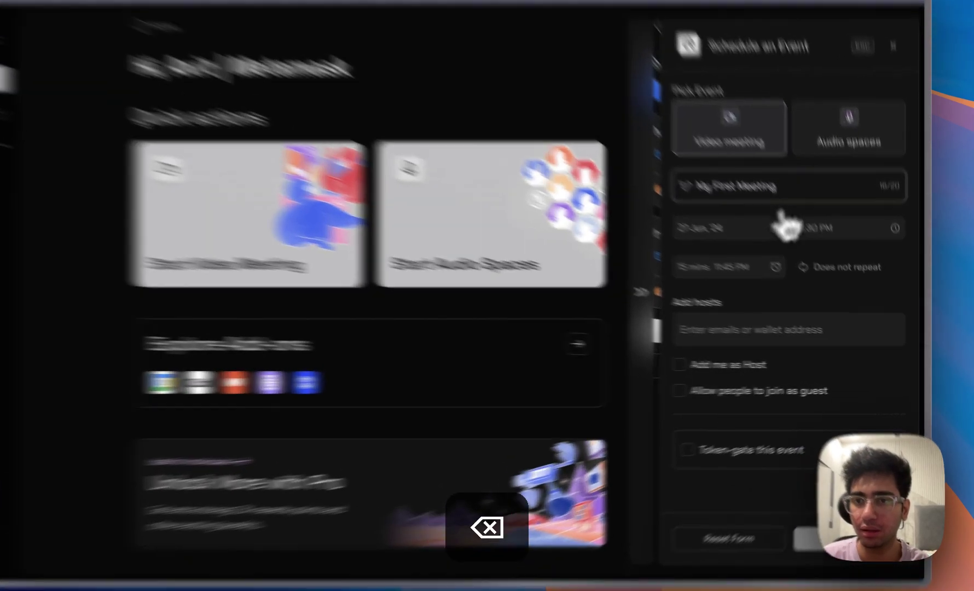
pyautogui.click(739, 255)
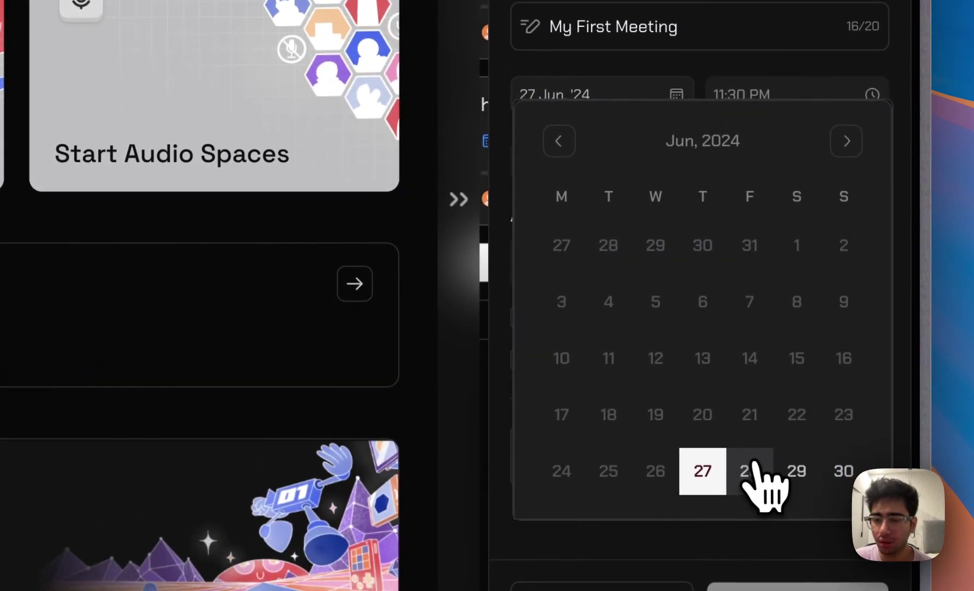
pyautogui.click(750, 502)
pyautogui.click(815, 98)
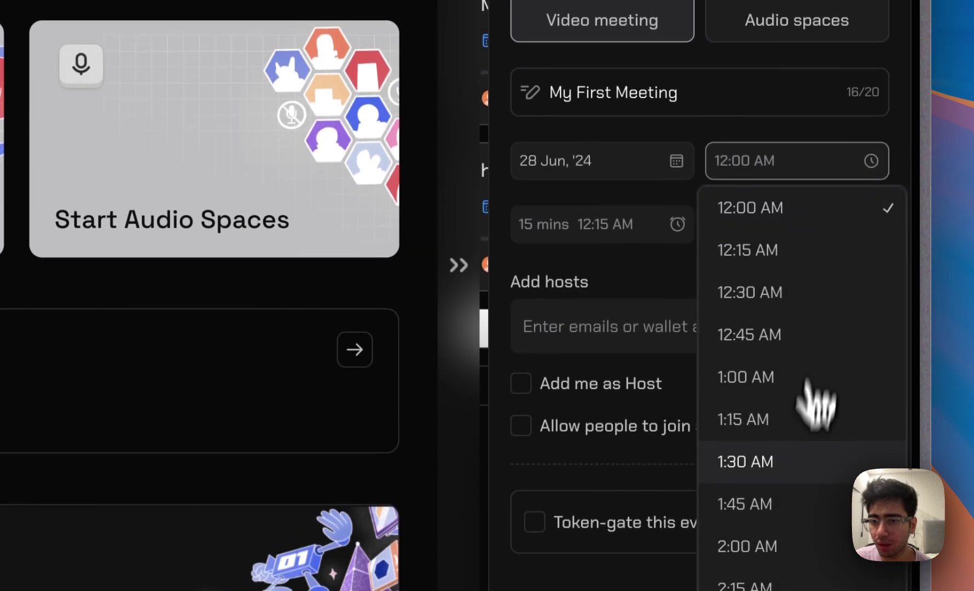
pyautogui.click(788, 397)
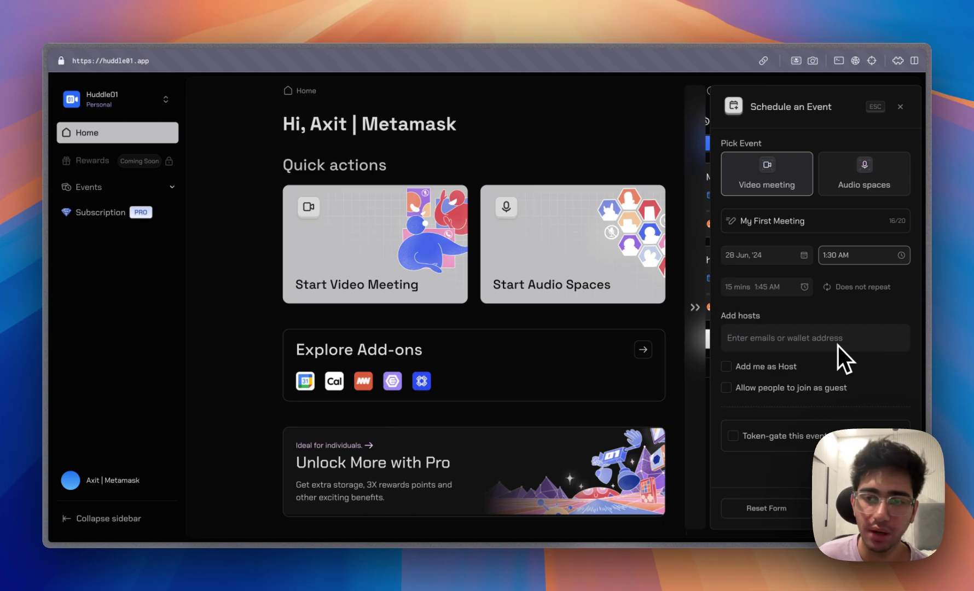
pyautogui.click(727, 367)
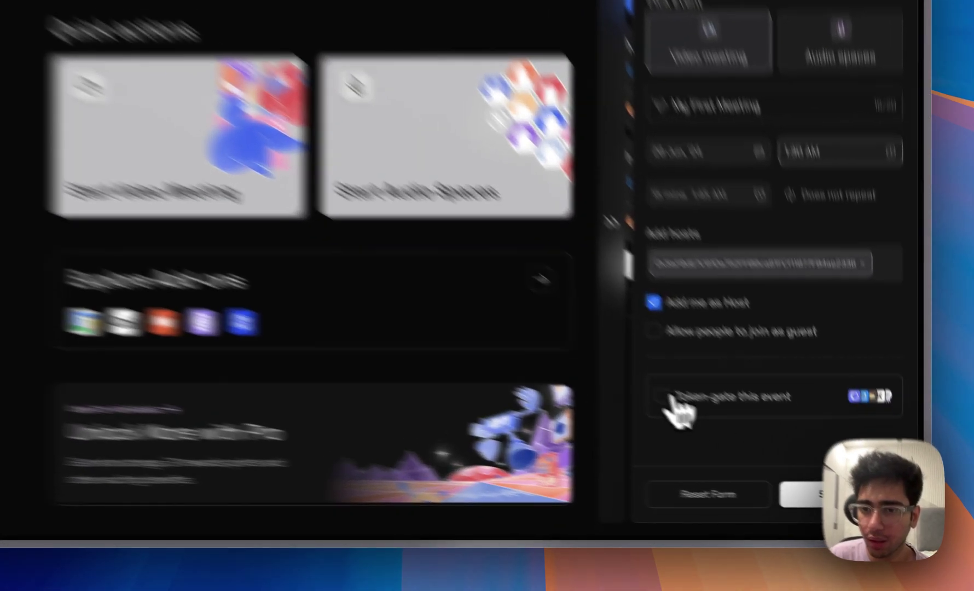
pyautogui.click(732, 435)
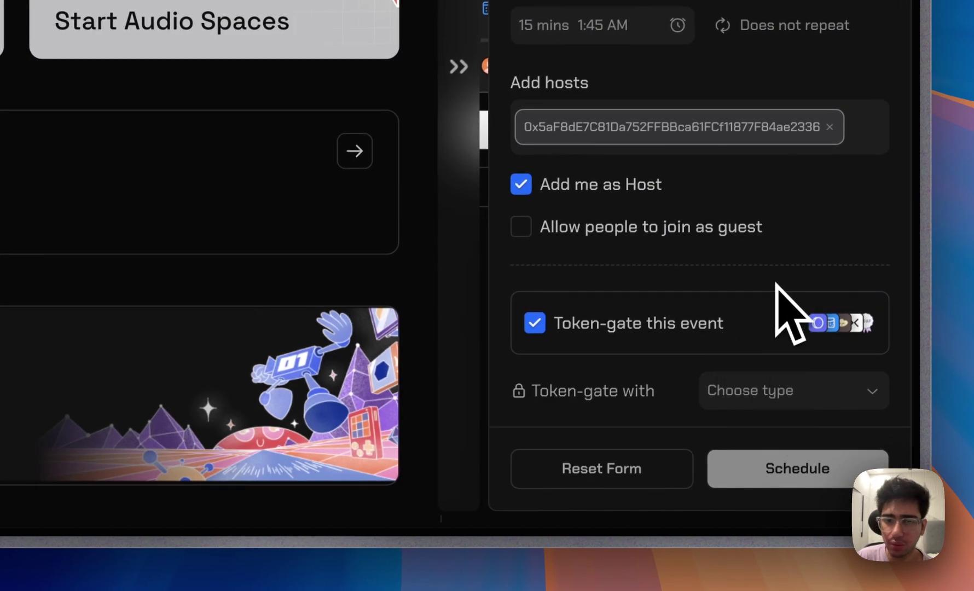
# Choose CYBERCONNECT as the event's token-gate provider and toggle the token-gating switch.
pyautogui.click(776, 386)
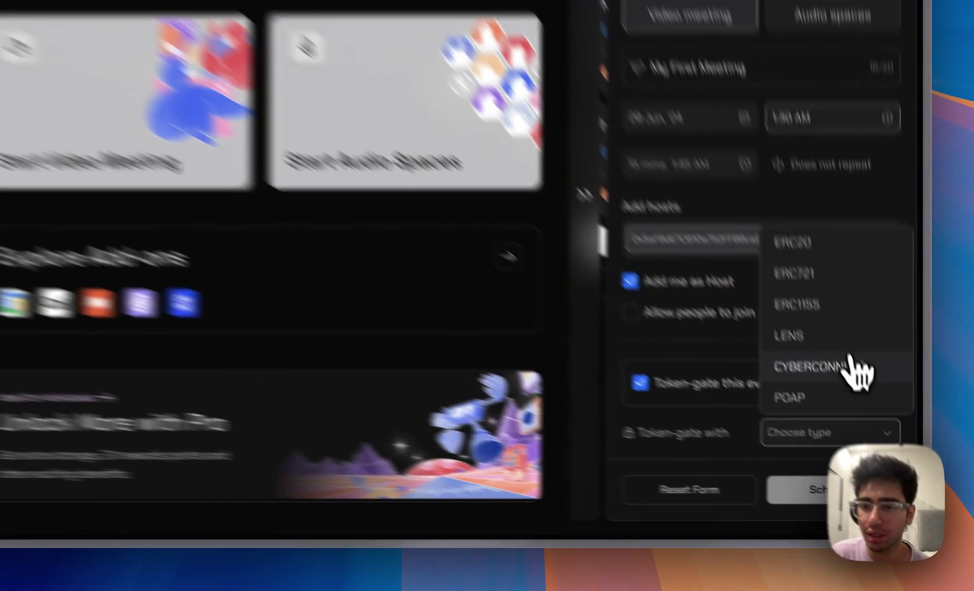
pyautogui.click(877, 422)
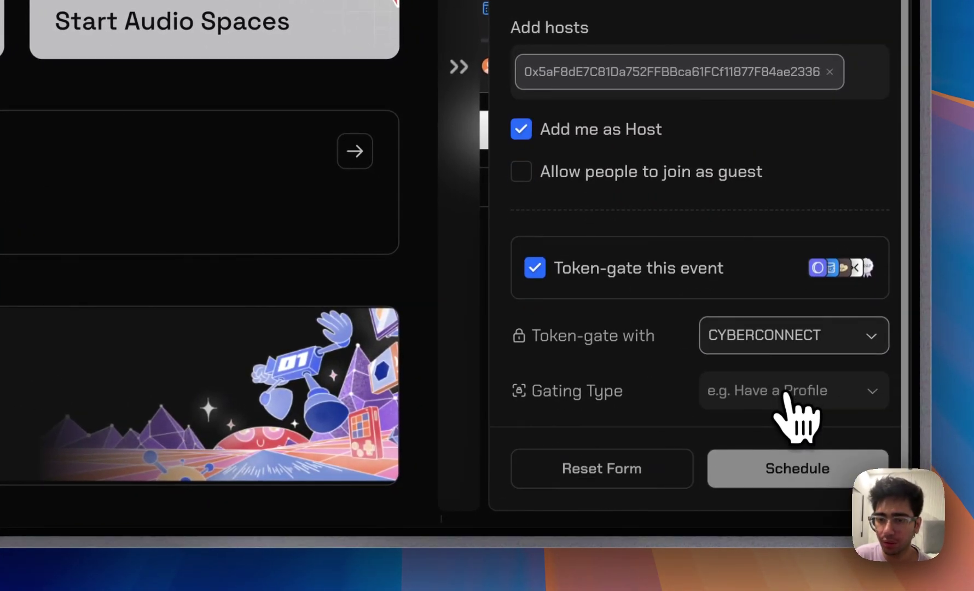
pyautogui.click(786, 405)
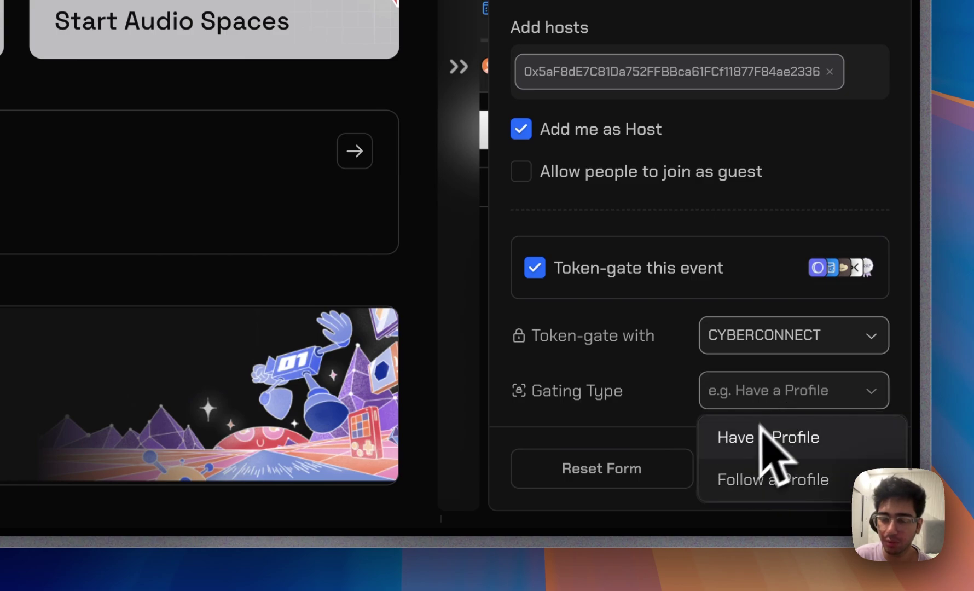
pyautogui.click(801, 388)
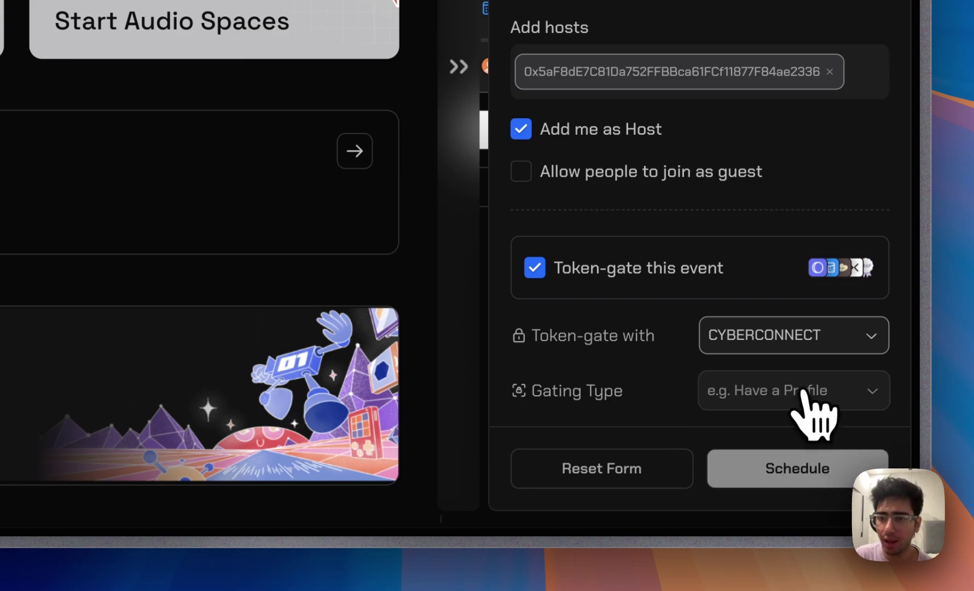
pyautogui.click(800, 341)
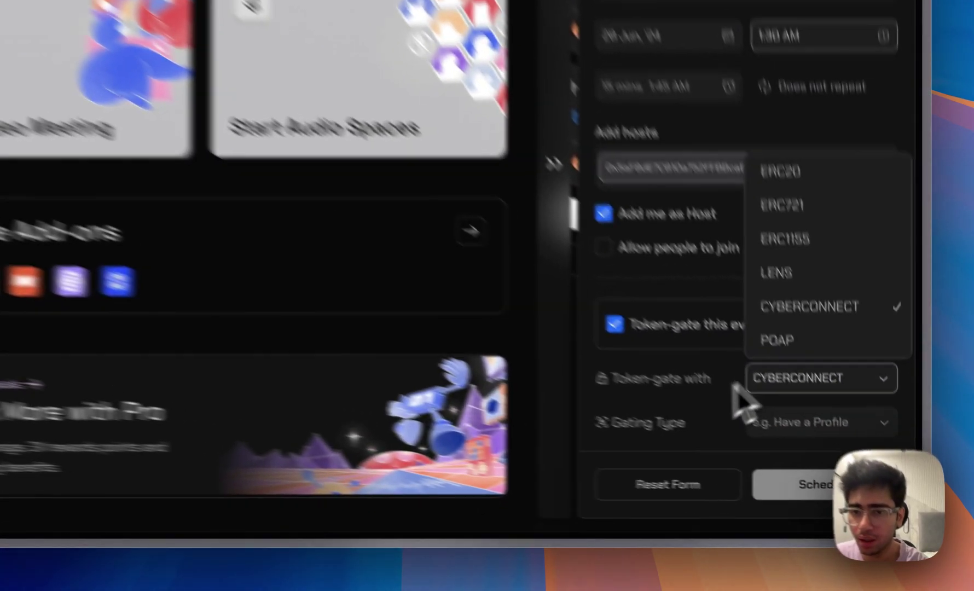
pyautogui.click(736, 385)
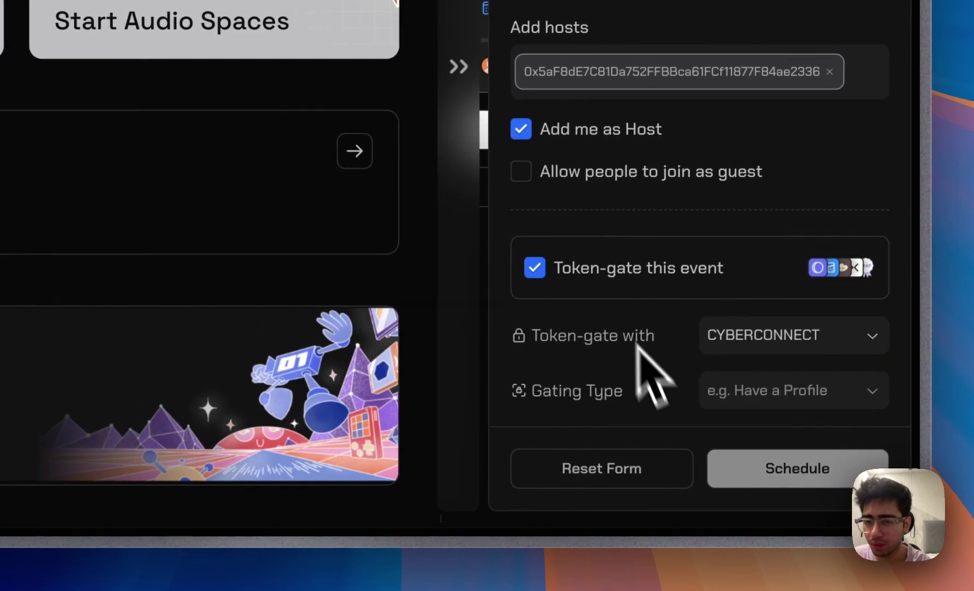
pyautogui.click(535, 268)
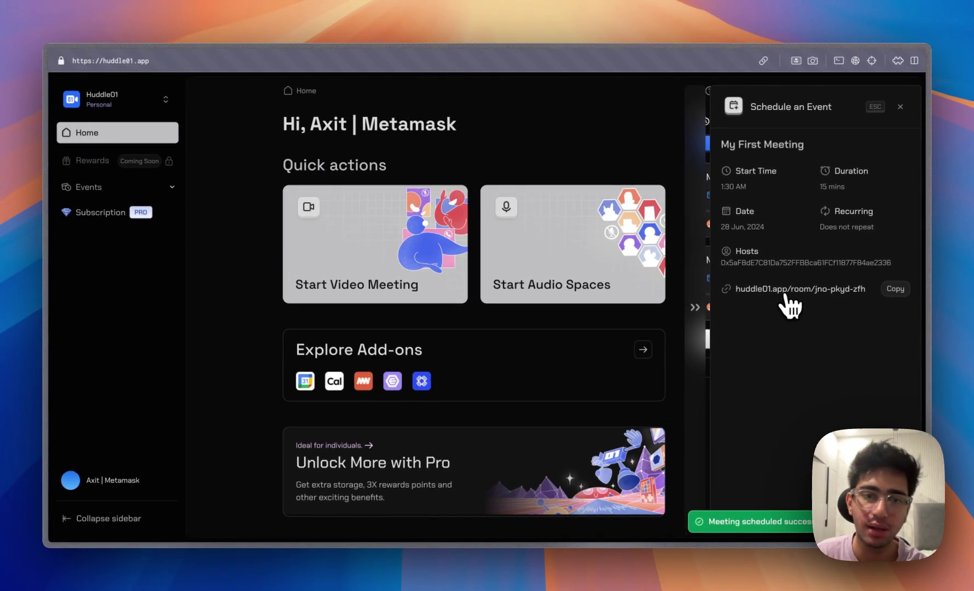
# Close the event details panel and open Explore Add-ons showing Google Calendar and Cal.com.
pyautogui.click(885, 110)
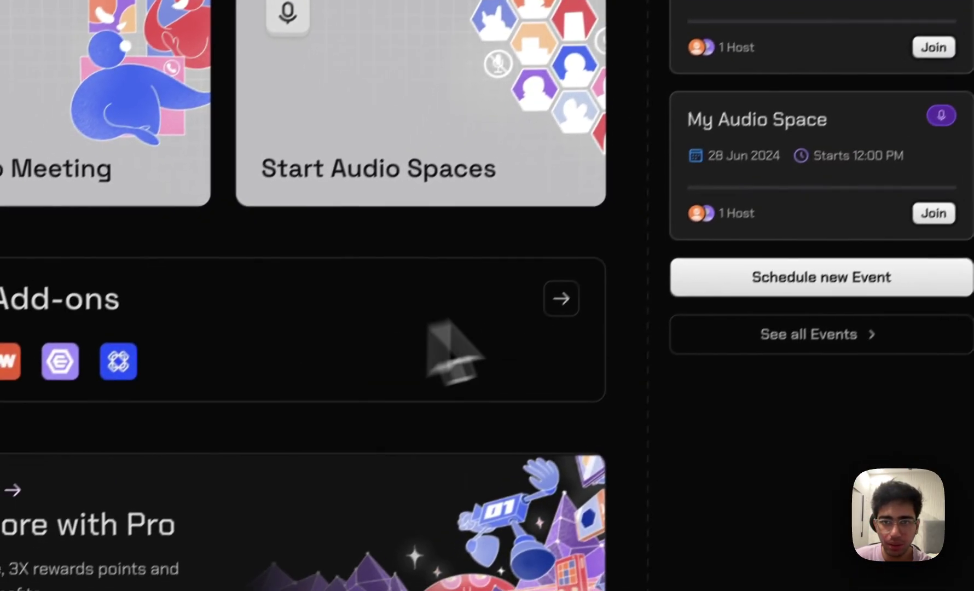
pyautogui.click(493, 530)
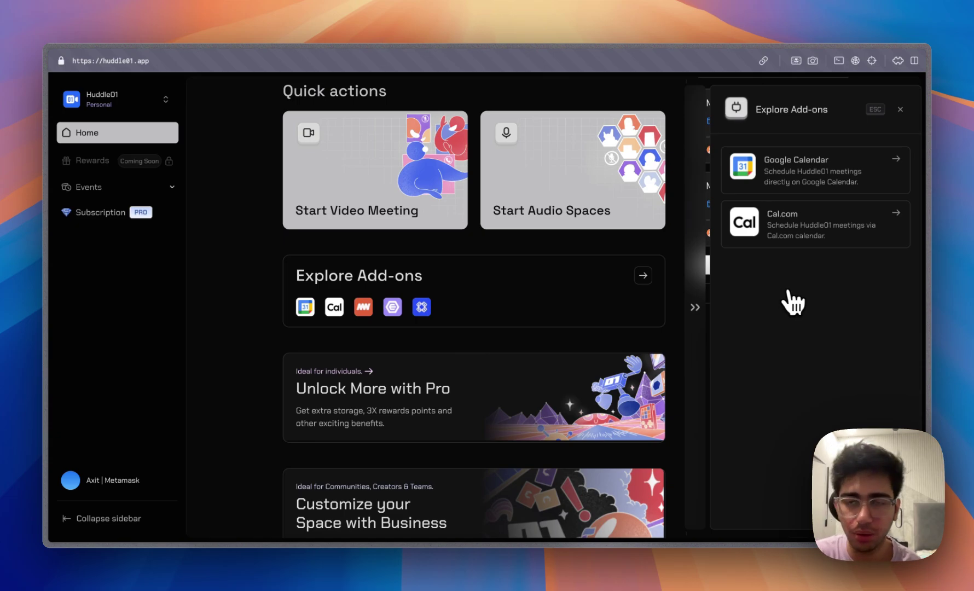
# Close the Explore Add-ons drawer and scroll back to the top of Home.
pyautogui.click(900, 109)
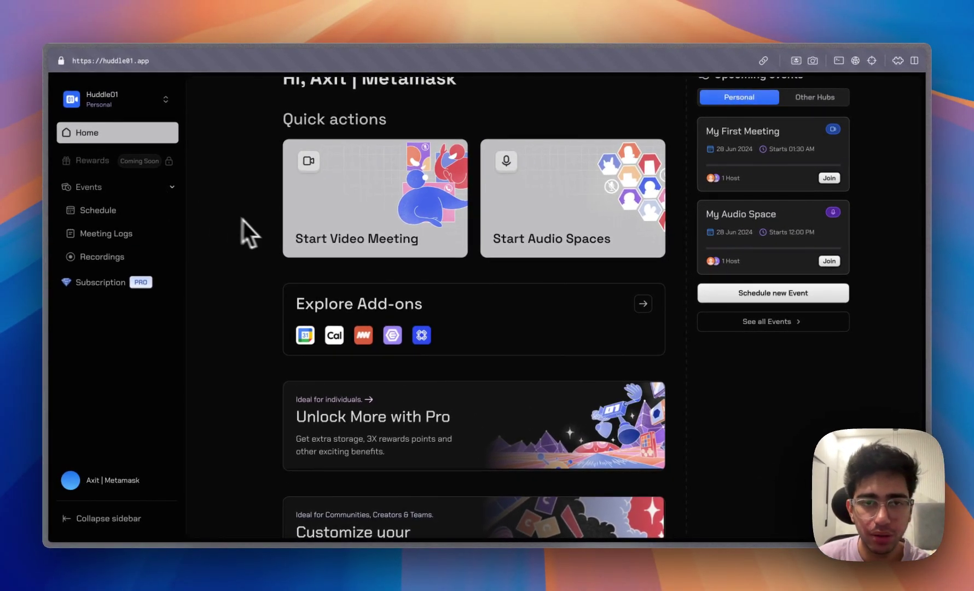
pyautogui.scroll(2, 244, 223)
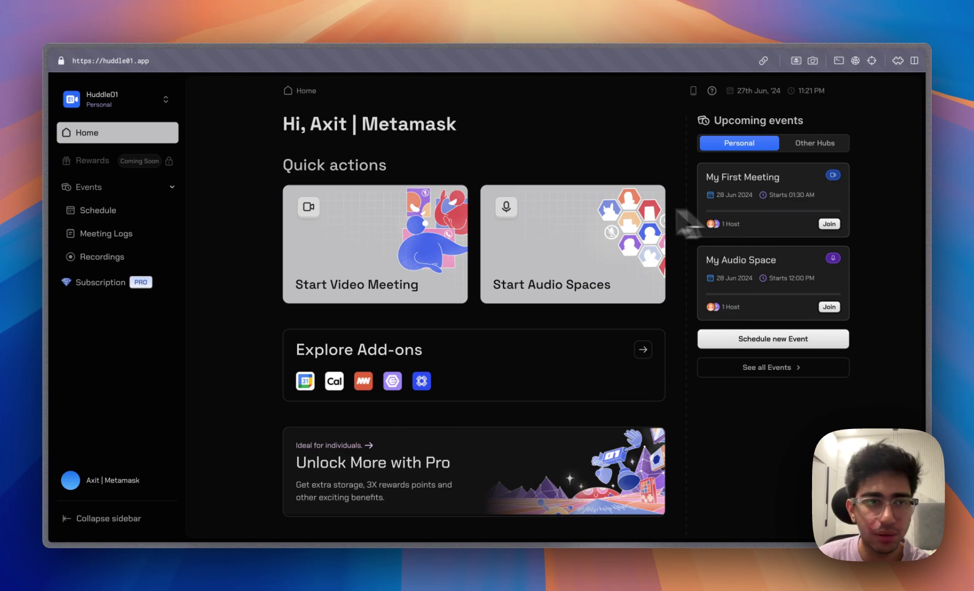
# Open the second session listed under Events > Schedule > Meeting Logs.
pyautogui.click(136, 213)
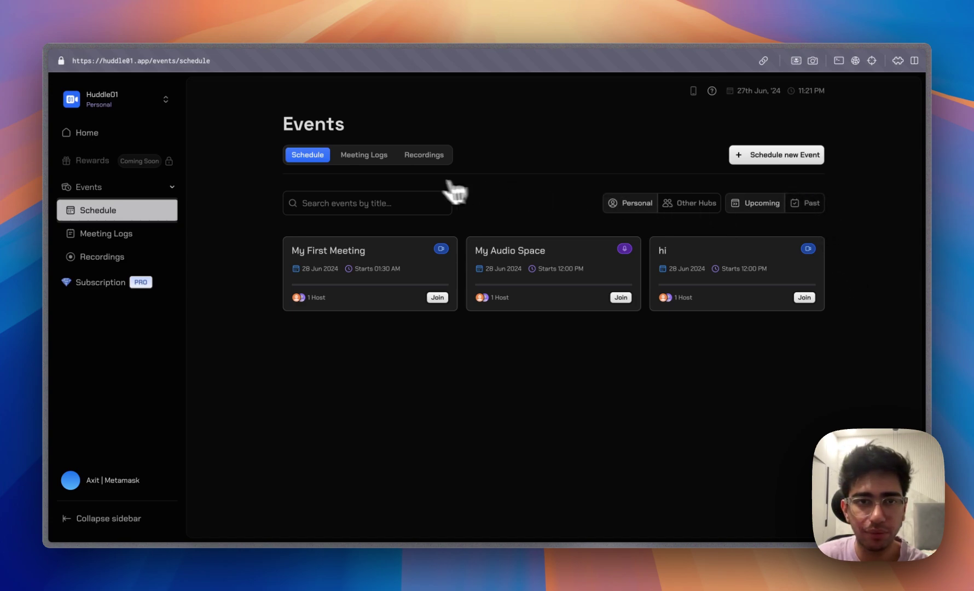
pyautogui.click(386, 159)
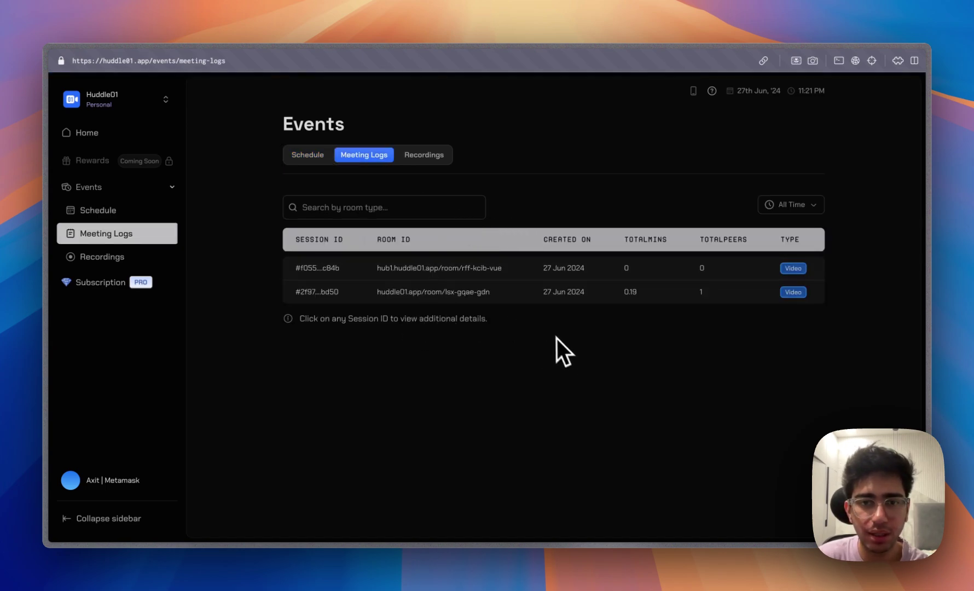
pyautogui.click(536, 296)
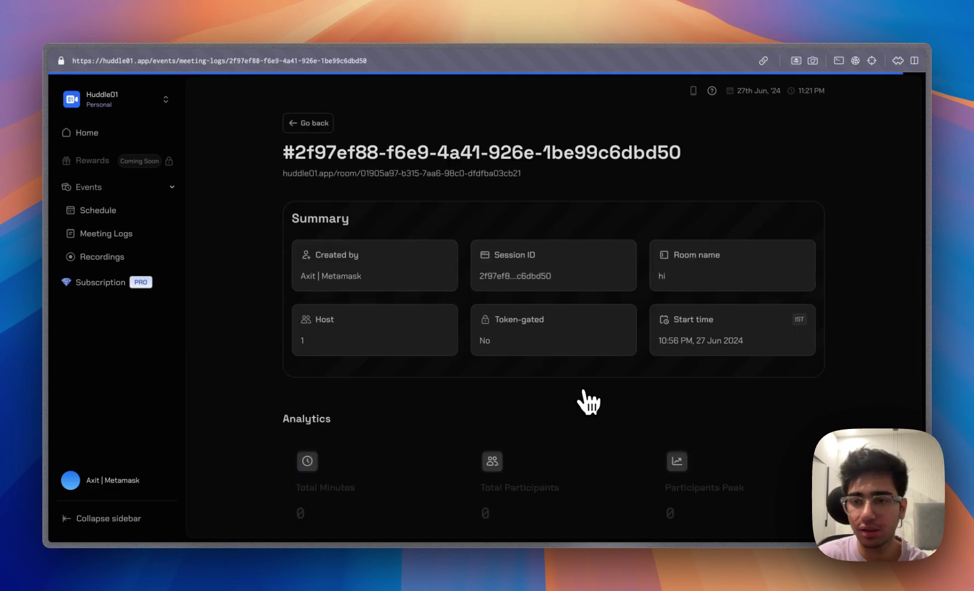
# Scroll through the session's summary and analytics, then return to the Meeting Logs list.
pyautogui.scroll(-5, 584, 393)
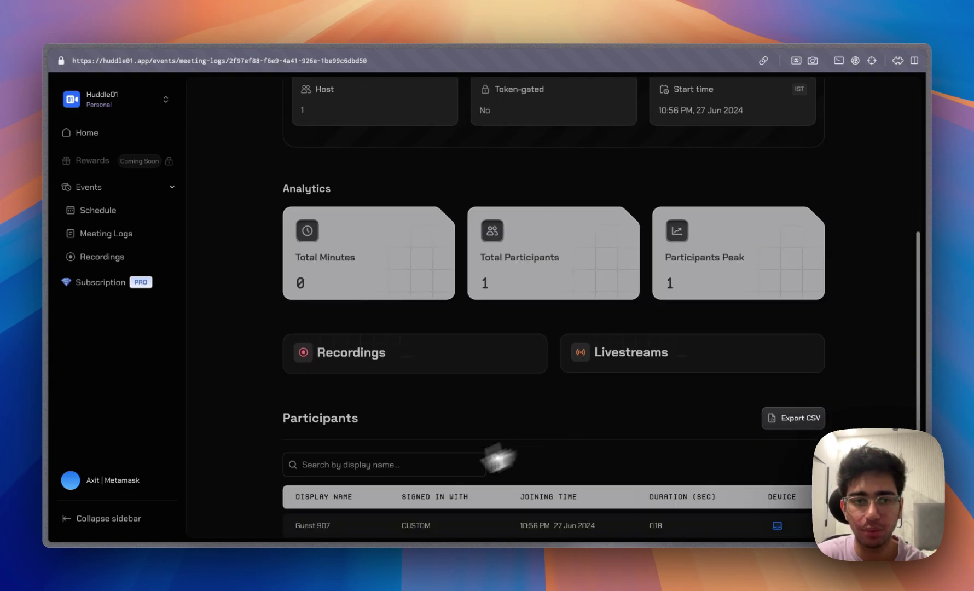
pyautogui.scroll(1, 471, 492)
pyautogui.scroll(1, 475, 484)
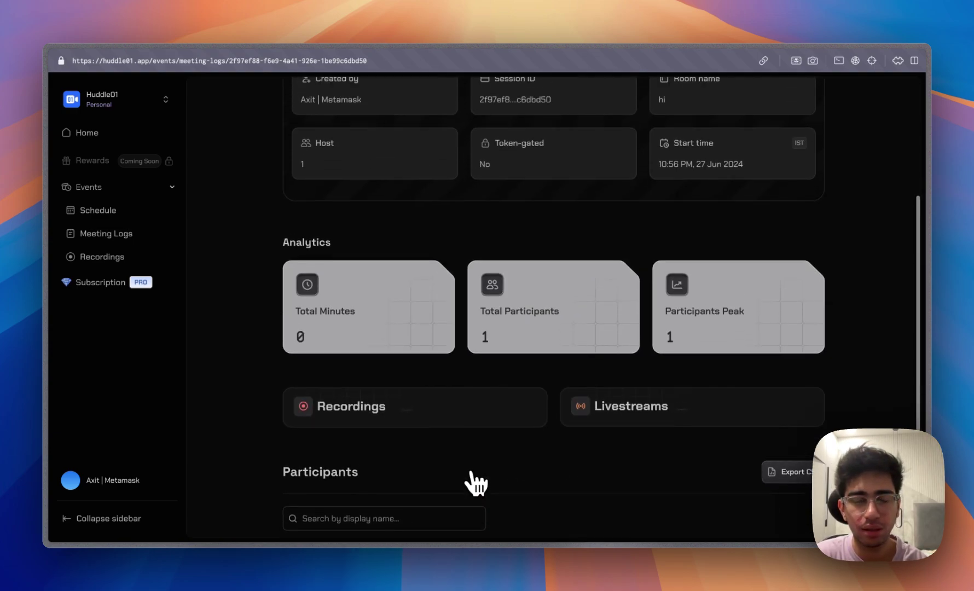
pyautogui.scroll(2, 547, 338)
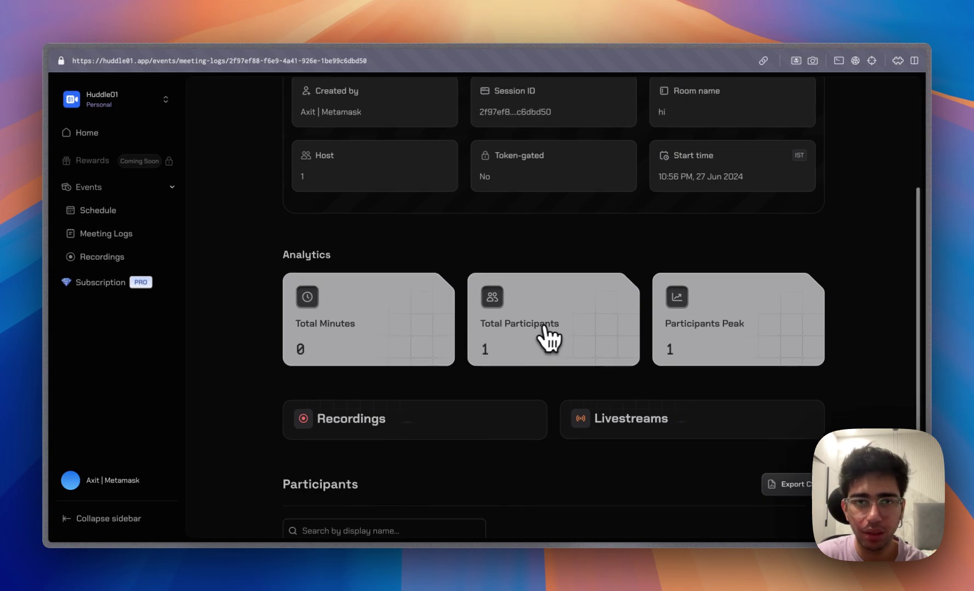
pyautogui.scroll(1, 577, 411)
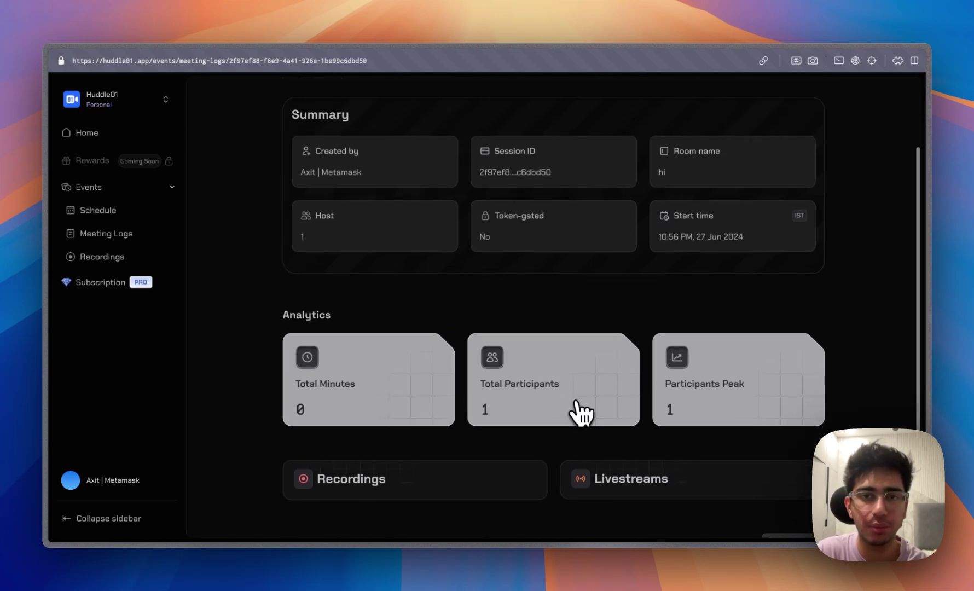
pyautogui.scroll(2, 463, 282)
pyautogui.scroll(1, 462, 287)
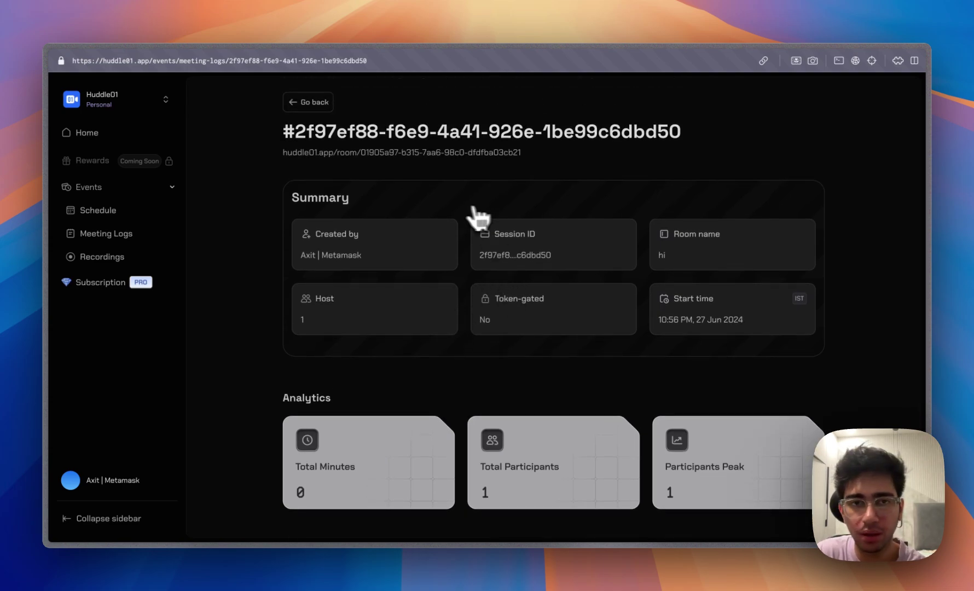
pyautogui.click(316, 104)
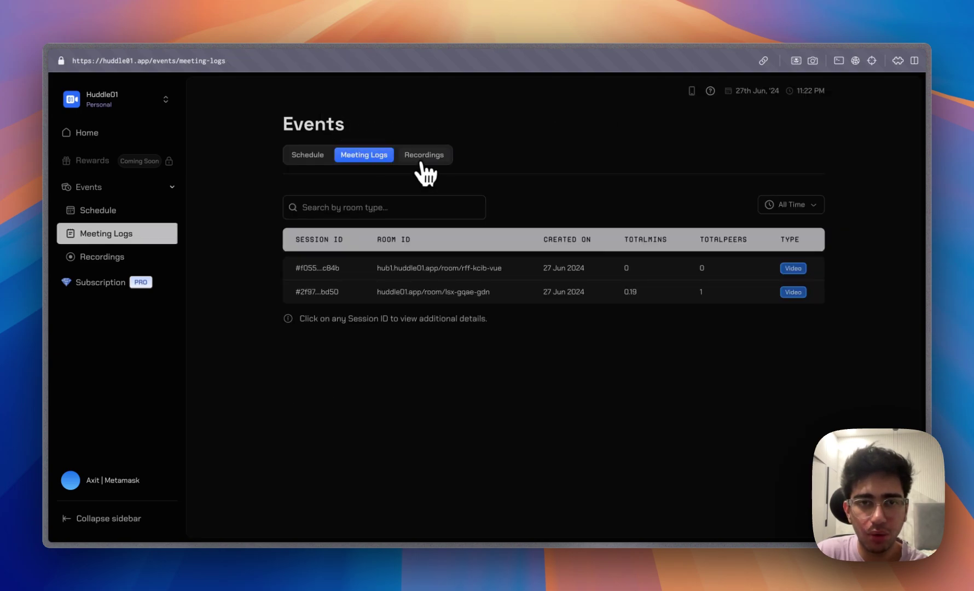
# Open Recordings, browse the Custom Storage solution services, and close storage setup without saving.
pyautogui.click(422, 164)
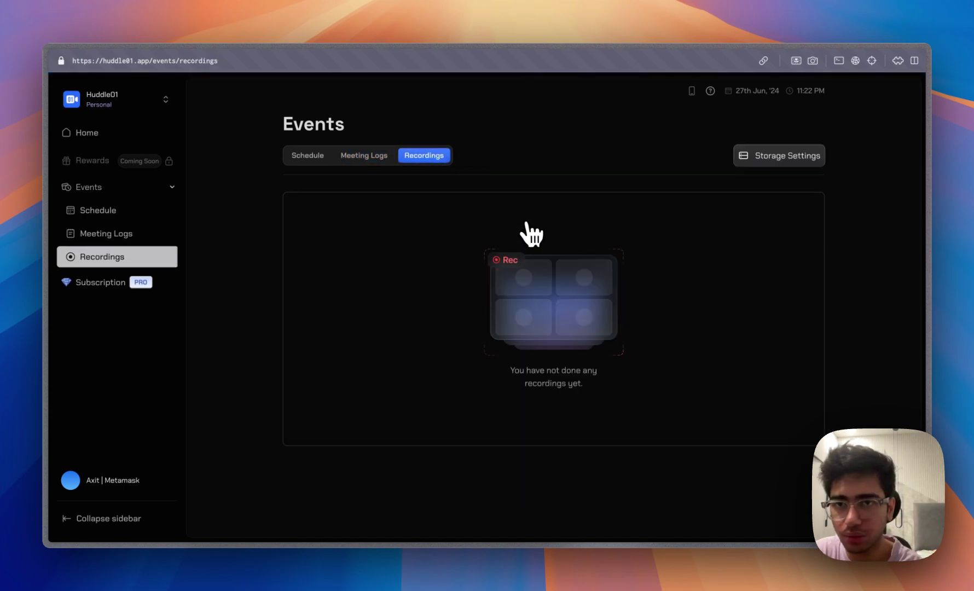
pyautogui.click(740, 161)
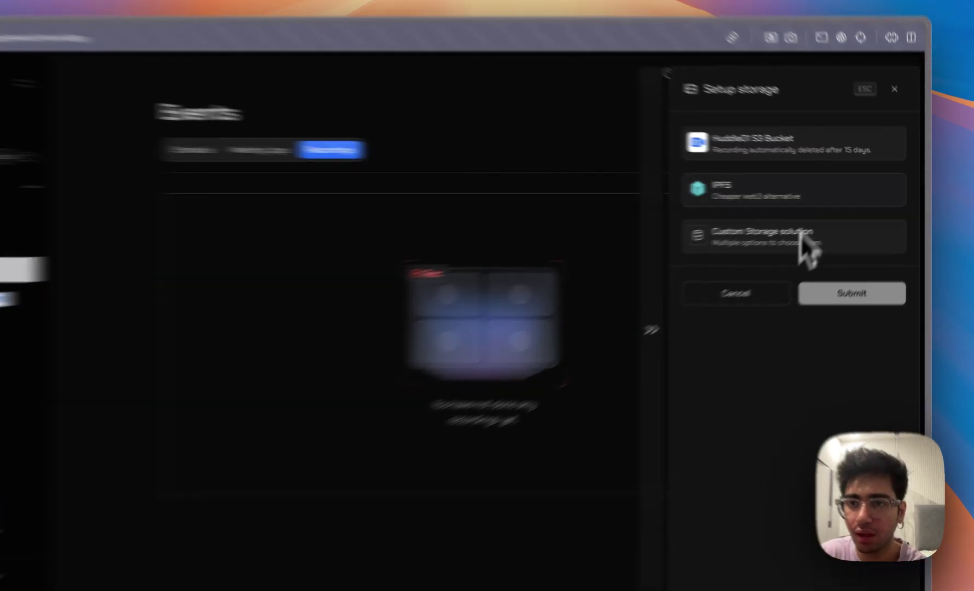
pyautogui.click(810, 228)
pyautogui.click(824, 276)
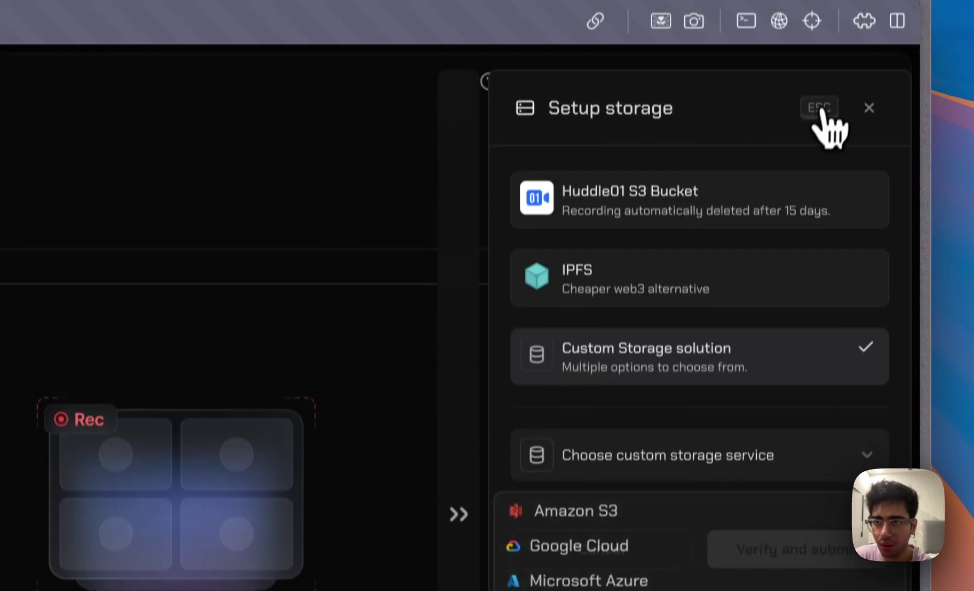
pyautogui.click(819, 22)
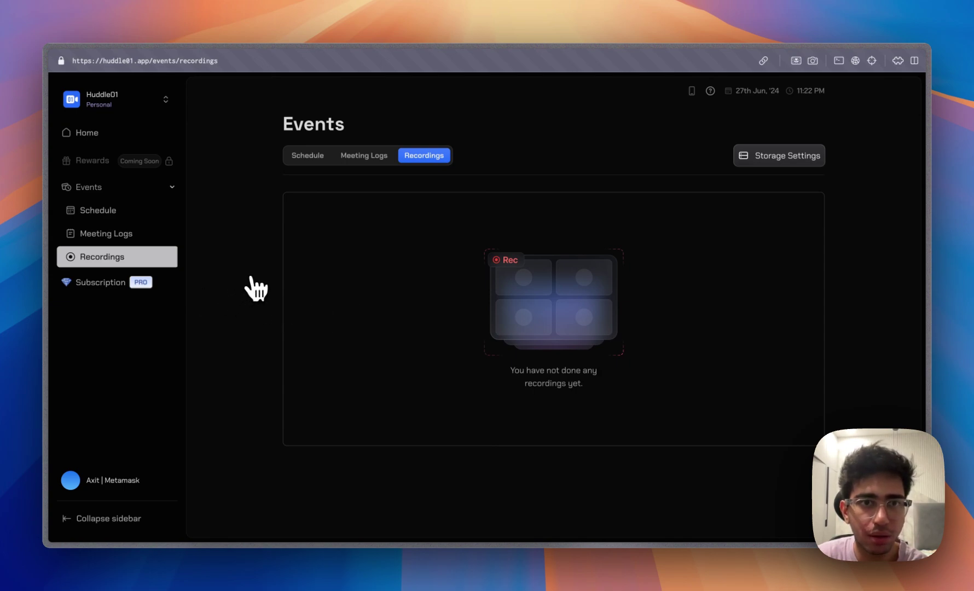
# Review the $20 Pro plan and its invoice on Subscription, then start the $49/month Business upgrade.
pyautogui.click(139, 283)
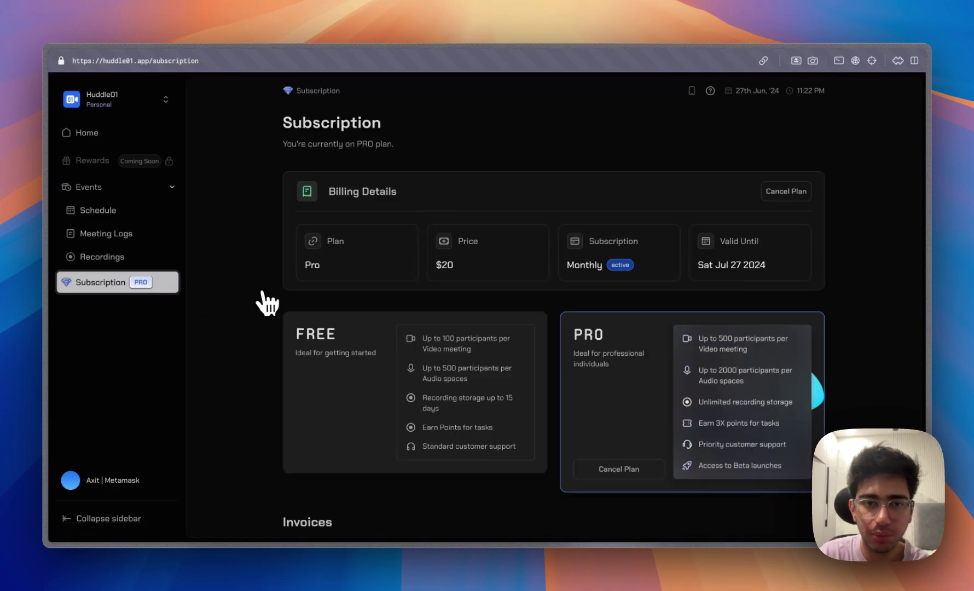
pyautogui.scroll(-3, 411, 348)
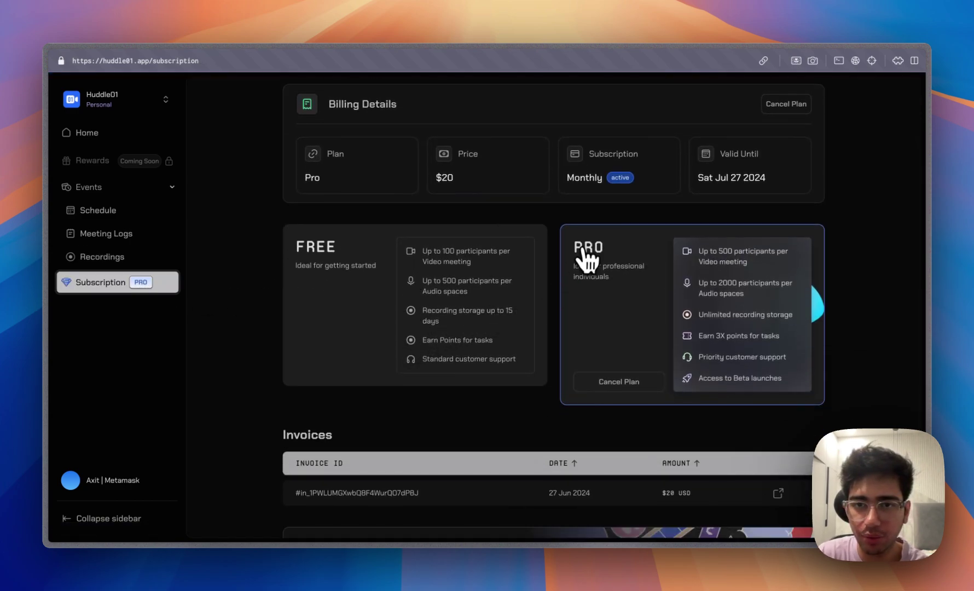
pyautogui.scroll(-2, 607, 284)
pyautogui.scroll(-2, 646, 301)
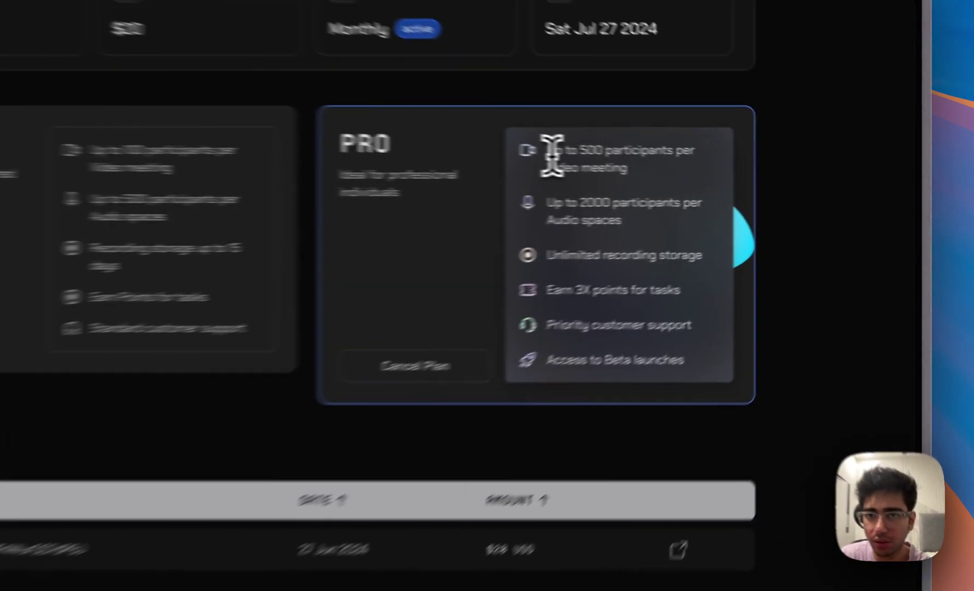
pyautogui.moveTo(688, 171); pyautogui.dragTo(736, 262)
pyautogui.moveTo(541, 308); pyautogui.dragTo(618, 422)
pyautogui.click(637, 419)
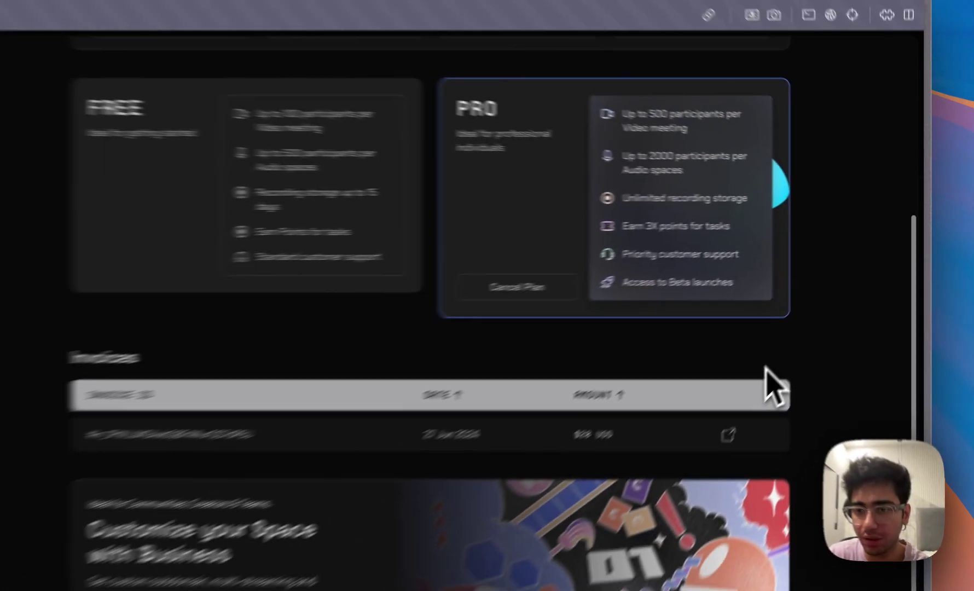
pyautogui.scroll(-1, 723, 388)
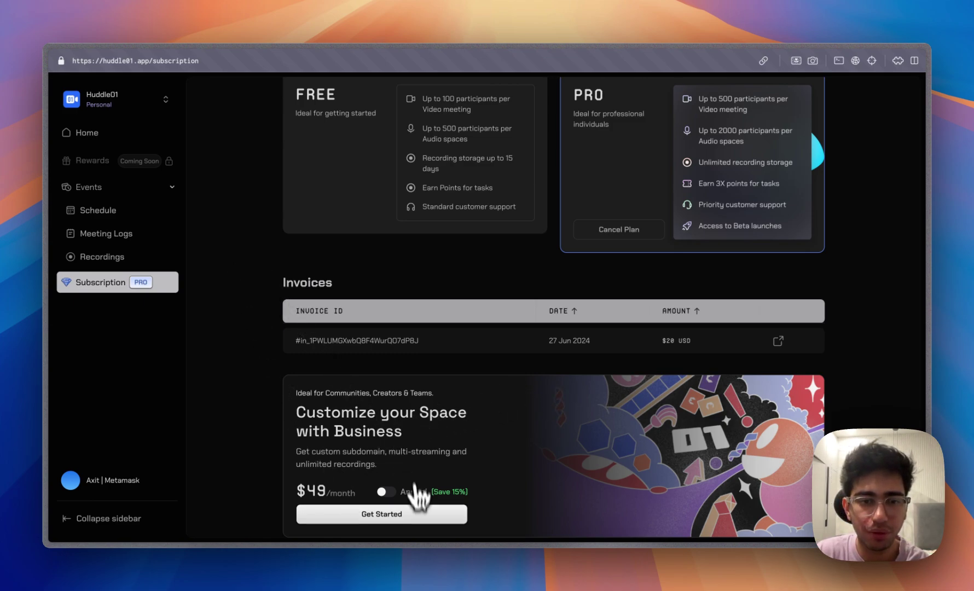
pyautogui.click(403, 517)
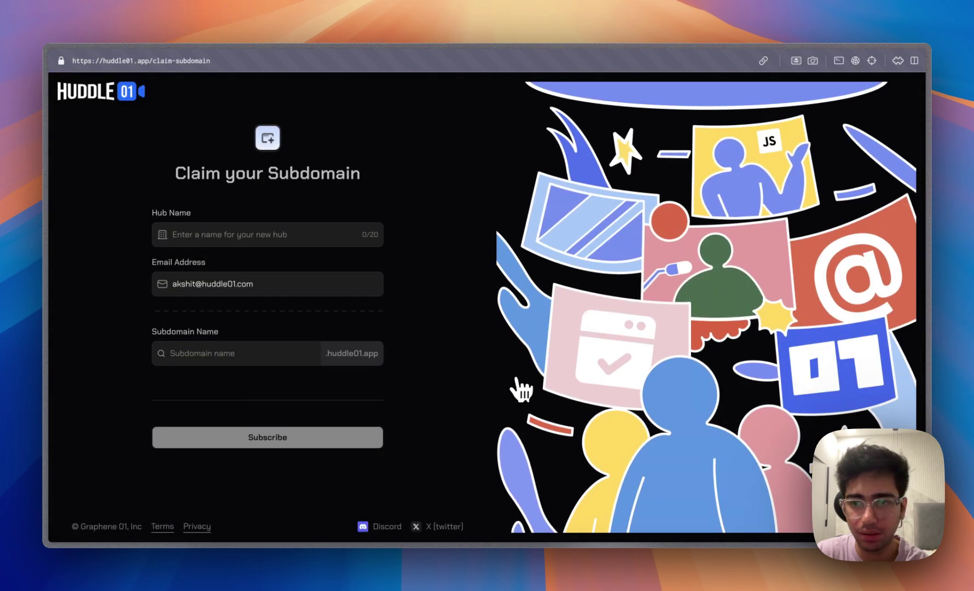
# Name the hub 'myhub', claim subdomain 'mydomain', subscribe, and turn on annual billing.
pyautogui.click(289, 232)
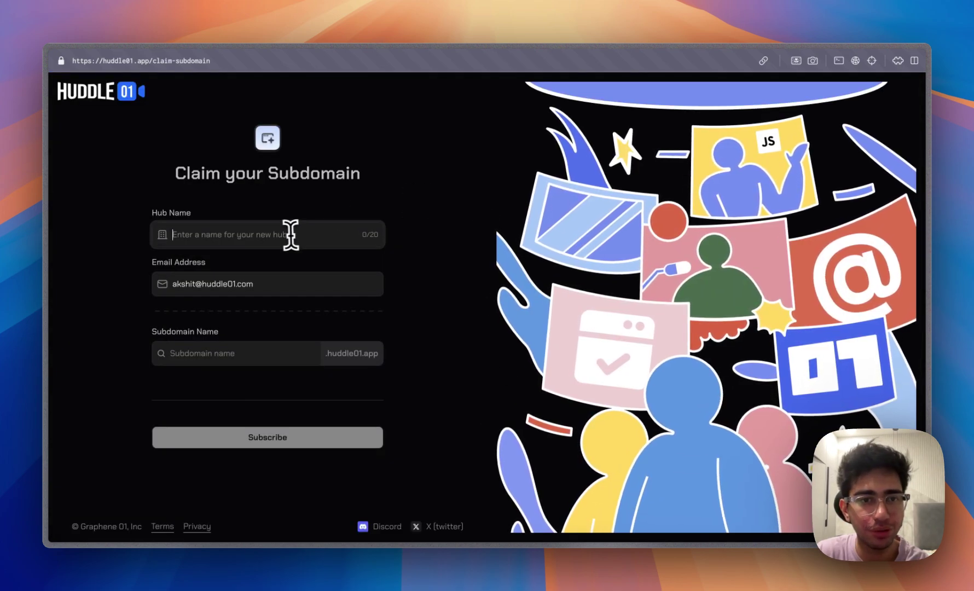
pyautogui.write('myhub')
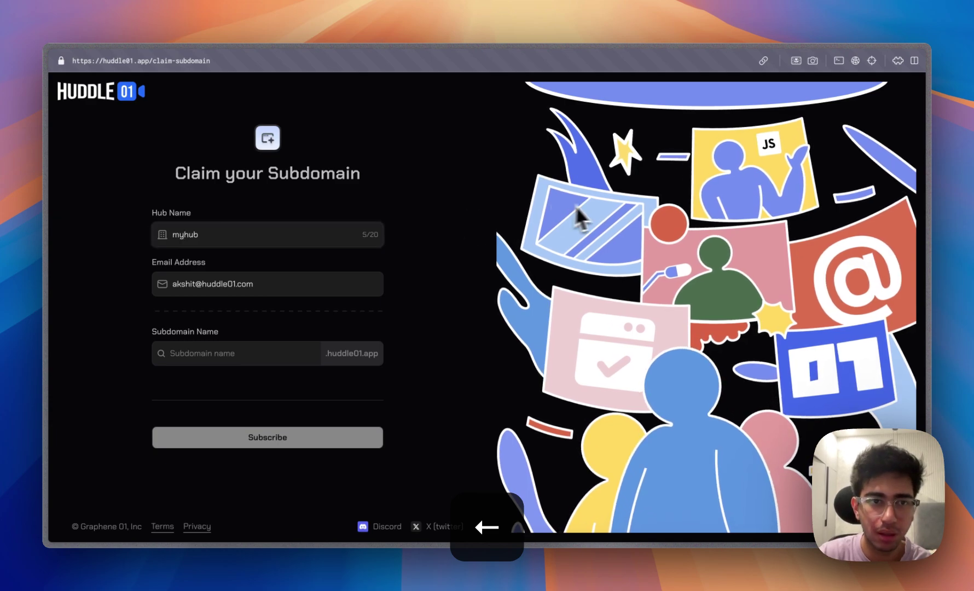
pyautogui.click(248, 352)
pyautogui.write('m')
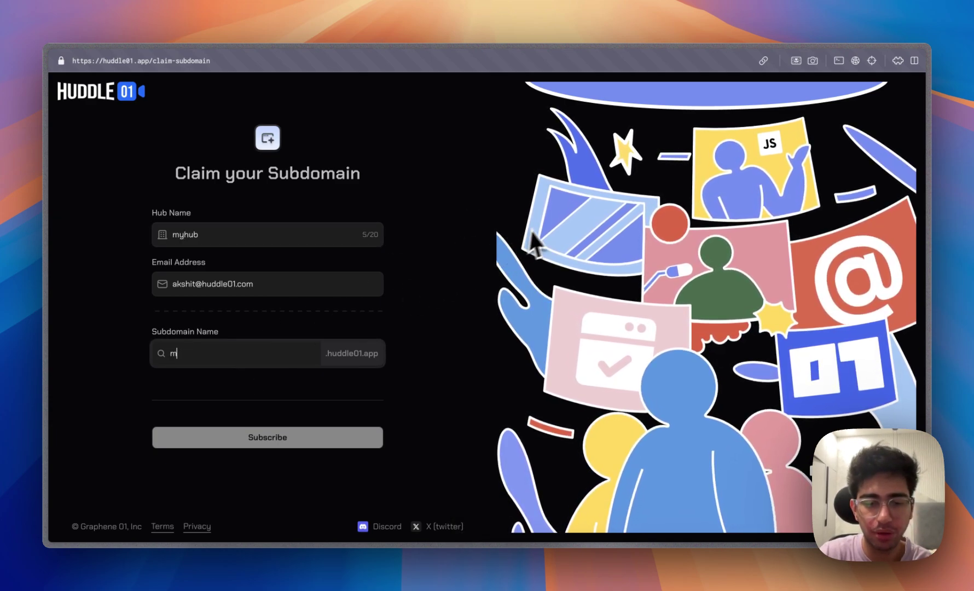
pyautogui.write('ydomain')
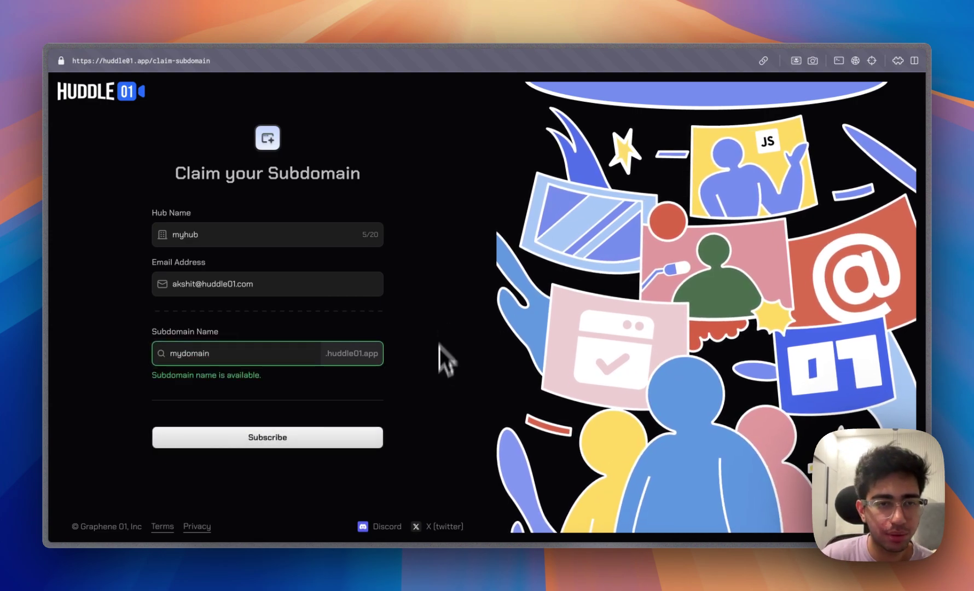
pyautogui.click(310, 438)
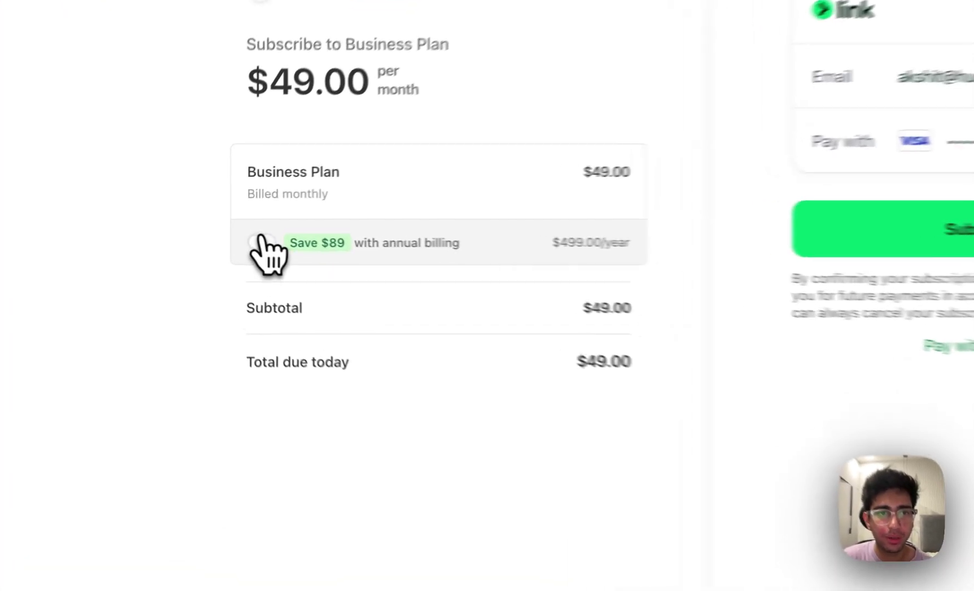
pyautogui.click(224, 234)
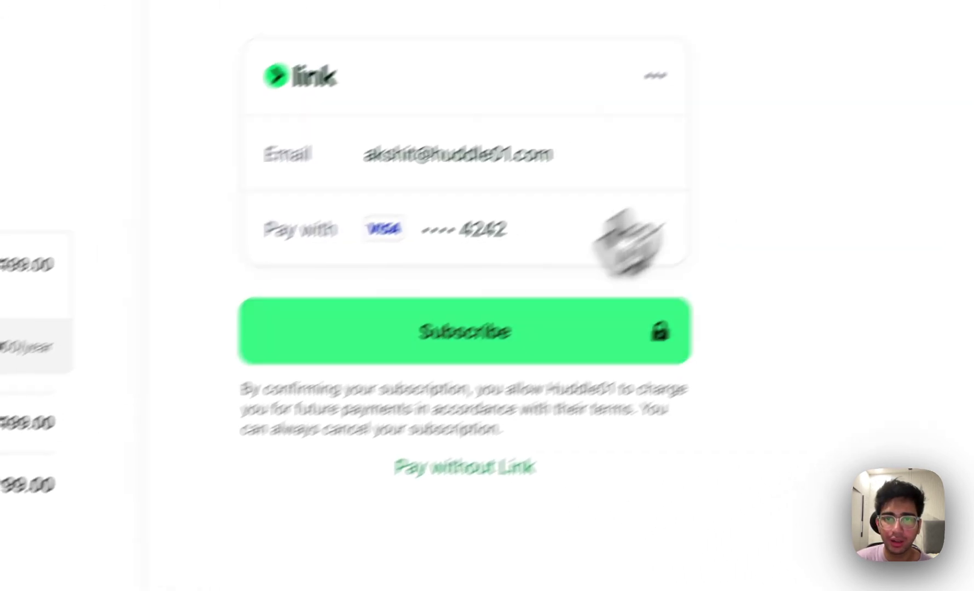
# Confirm payment for the Business Plan subscription at the $499.00 annual price.
pyautogui.click(738, 252)
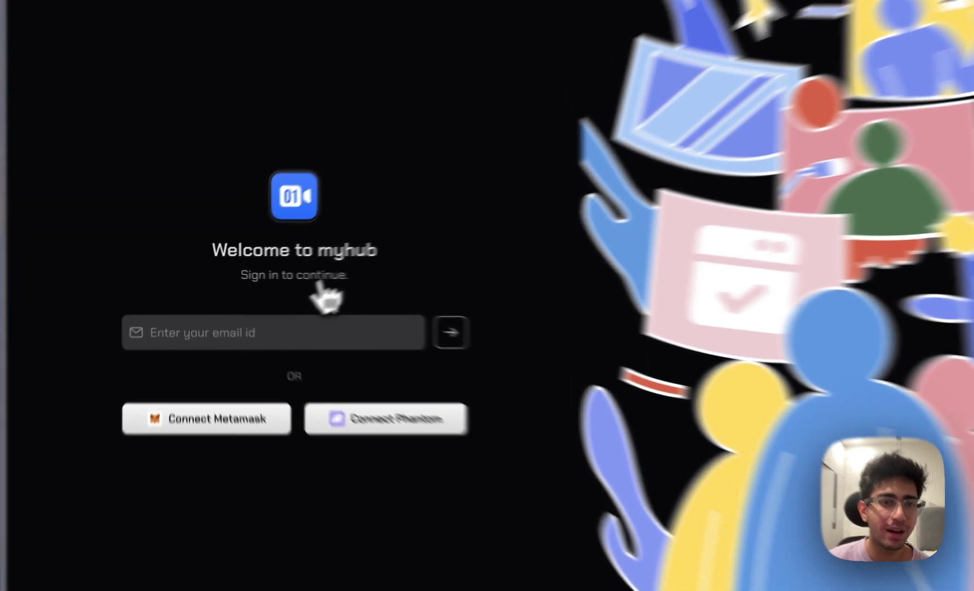
# Enter the owner's e-mail address on the myhub sign-in page, correcting a typo, and request a code.
pyautogui.click(280, 328)
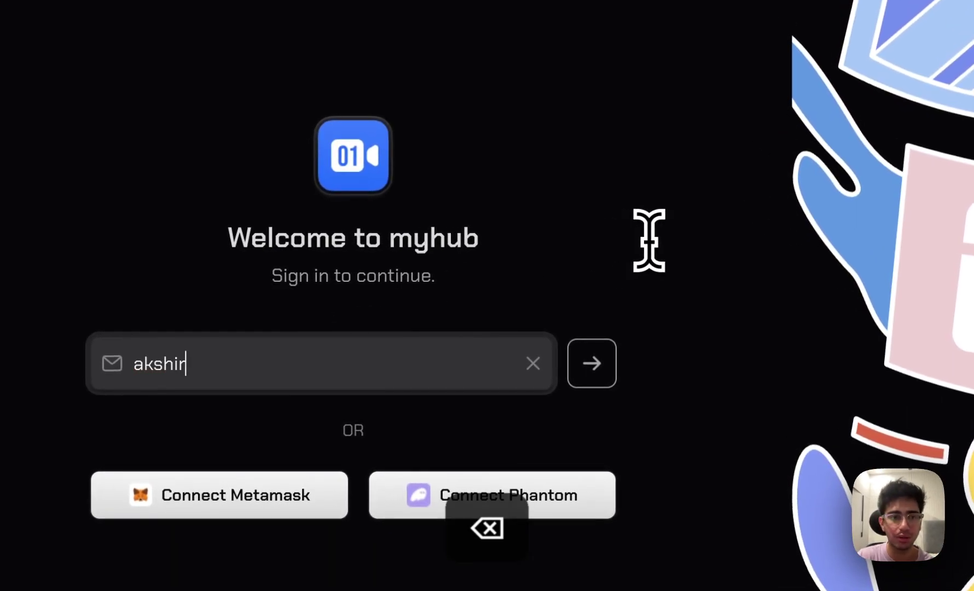
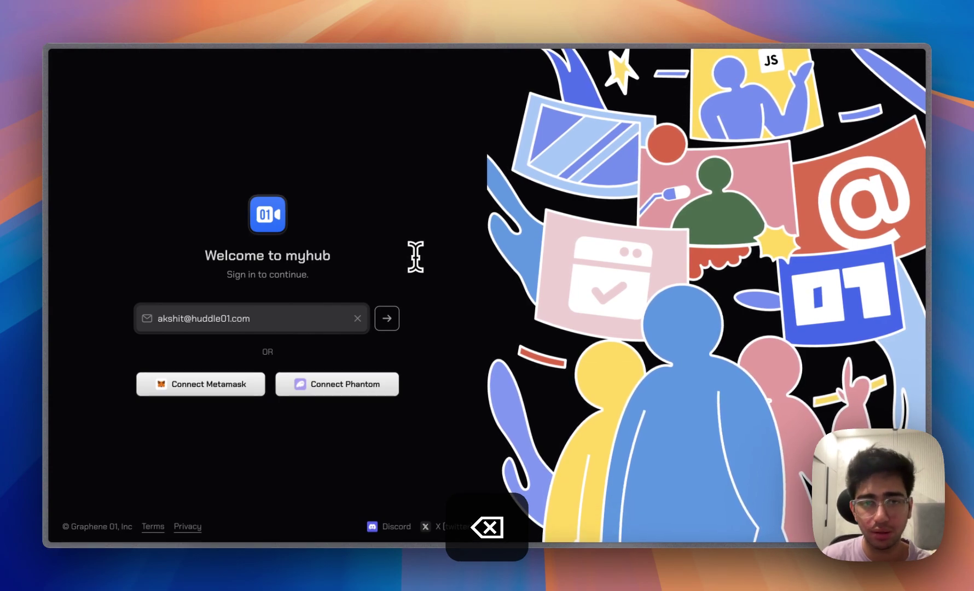
pyautogui.press('Return')
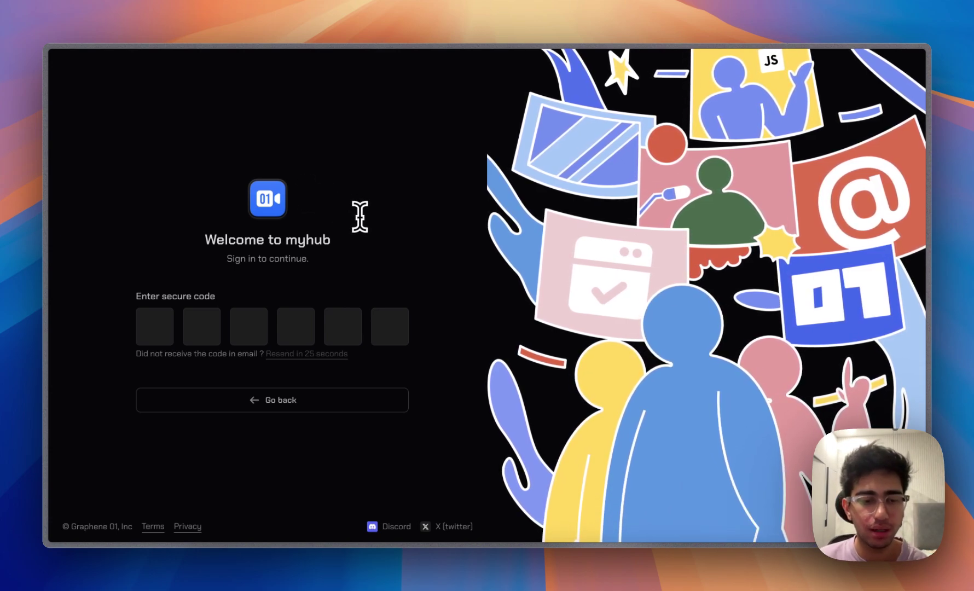
# Find the Huddle01 verification e-mail in the mailbox and select its six-digit code.
pyautogui.hotkey('ctrl', '1')
pyautogui.scroll(-3, 465, 262)
pyautogui.doubleClick(547, 279)
# Copy the code from the newest Huddle01 Verify Email message and return to the myhub code boxes.
pyautogui.scroll(2, 547, 298)
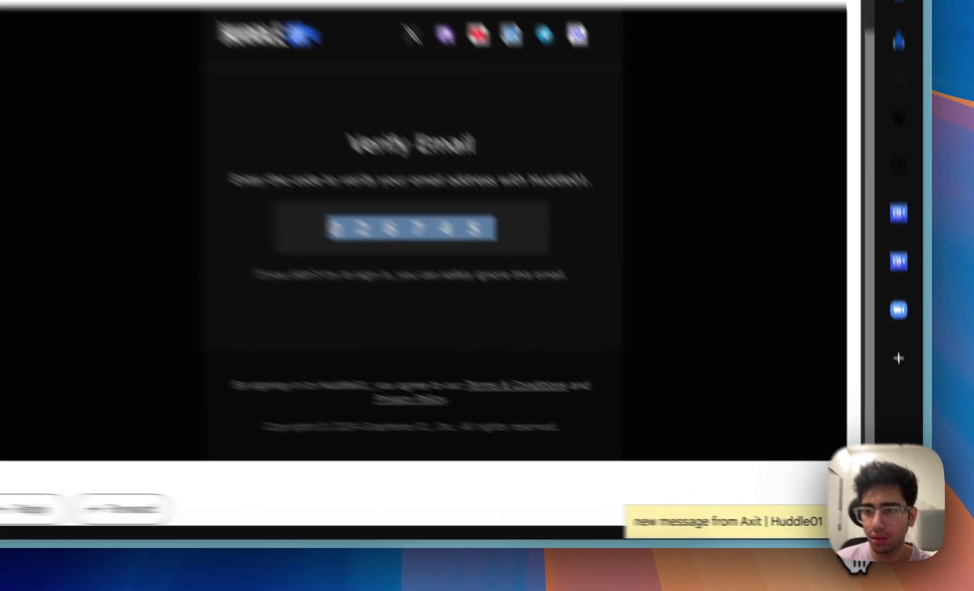
pyautogui.click(854, 530)
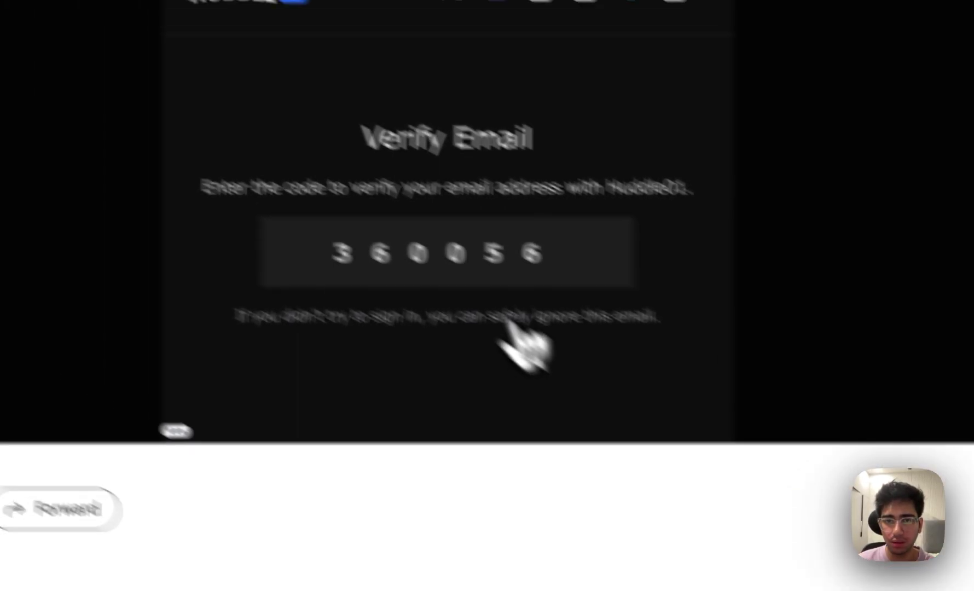
pyautogui.doubleClick(581, 330)
pyautogui.press('super+c')
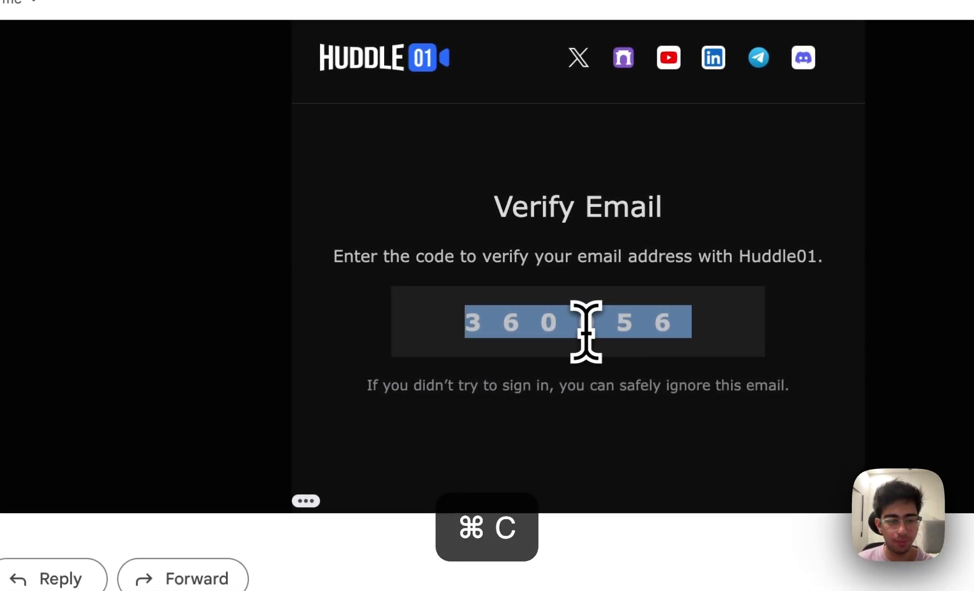
pyautogui.hotkey('ctrl', '2')
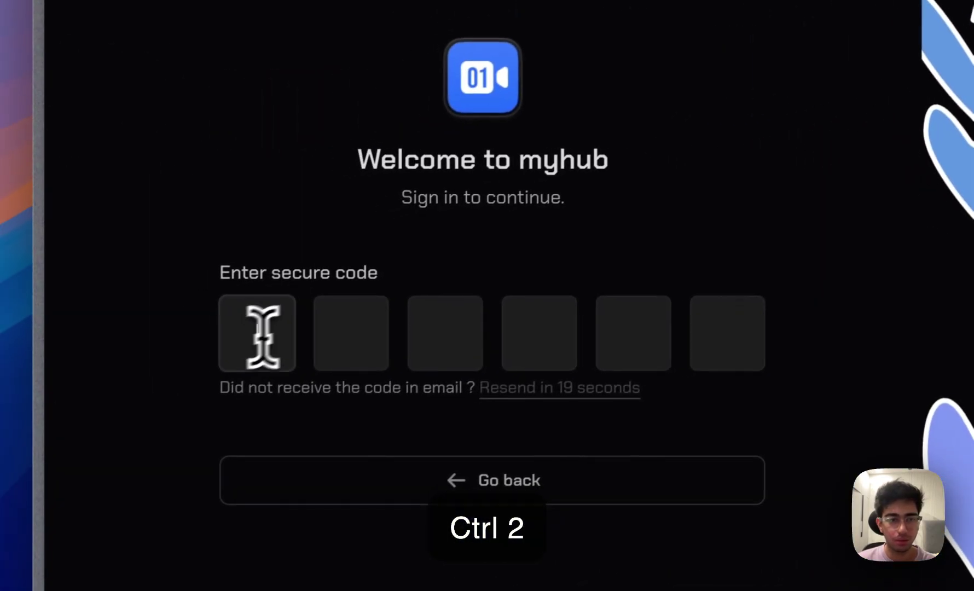
pyautogui.click(262, 335)
# Paste the verification code into the secure code boxes to sign in.
pyautogui.press('super+v')
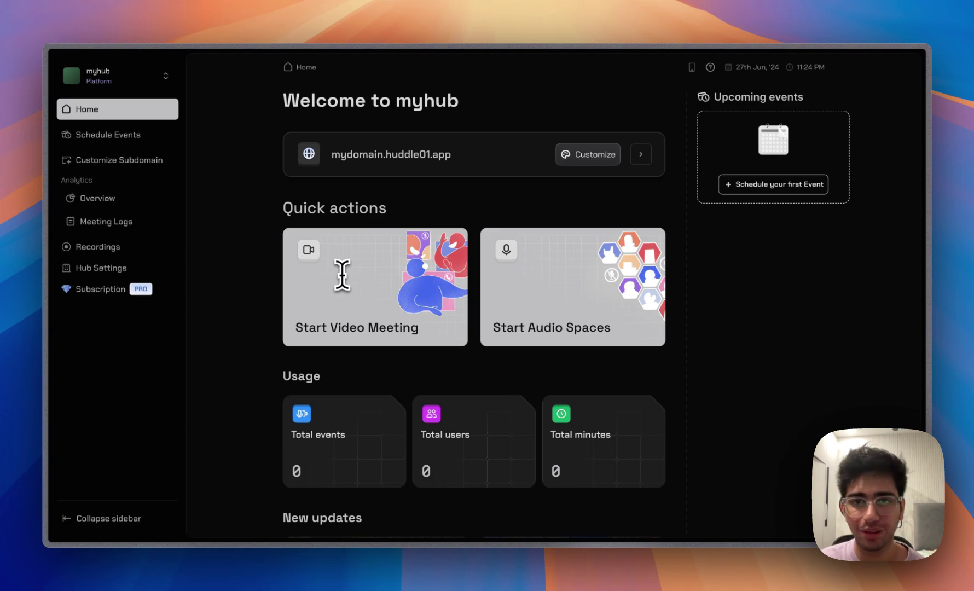
# Expand the mydomain.huddle01.app card to show the hub ID, owner and subscription valid till 30 Jun 2024.
pyautogui.click(641, 156)
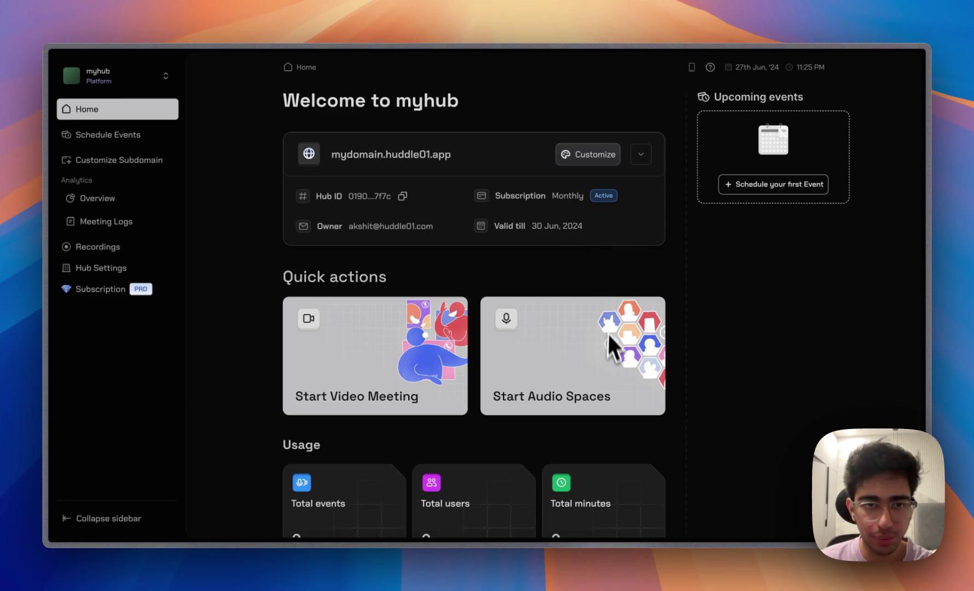
pyautogui.scroll(-4, 611, 353)
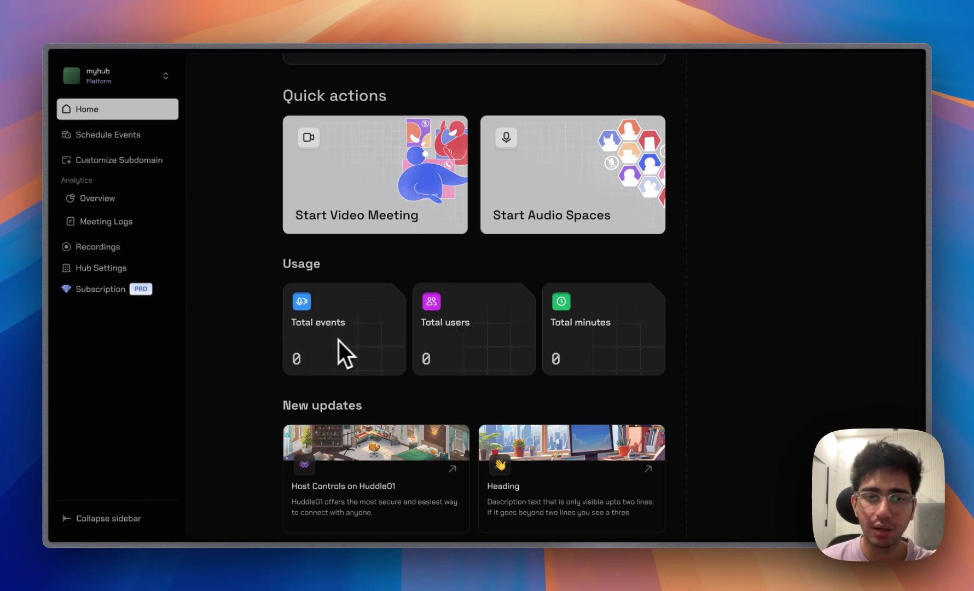
pyautogui.scroll(4, 625, 350)
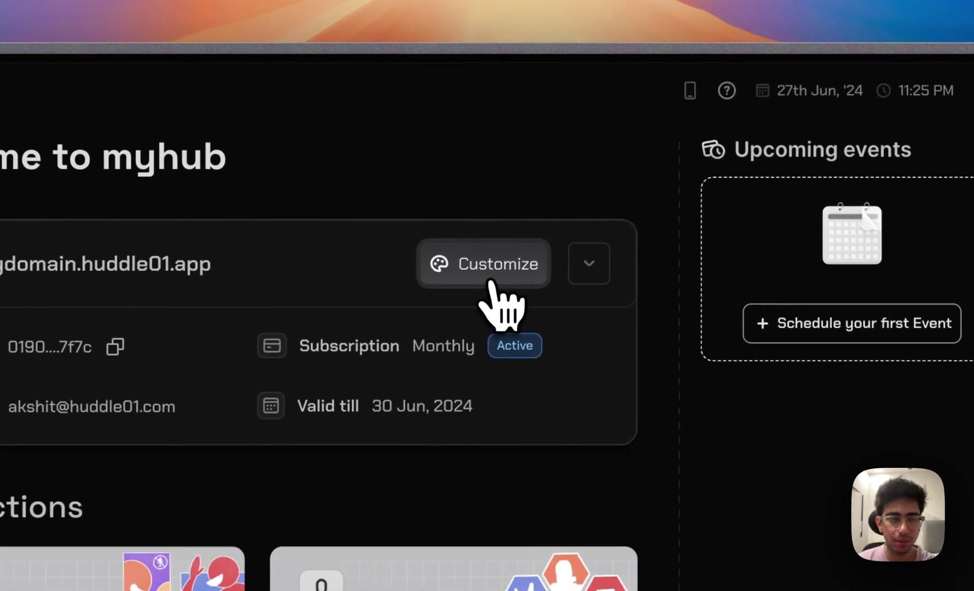
# Open the subdomain customization page and preview it with the Light theme.
pyautogui.click(489, 285)
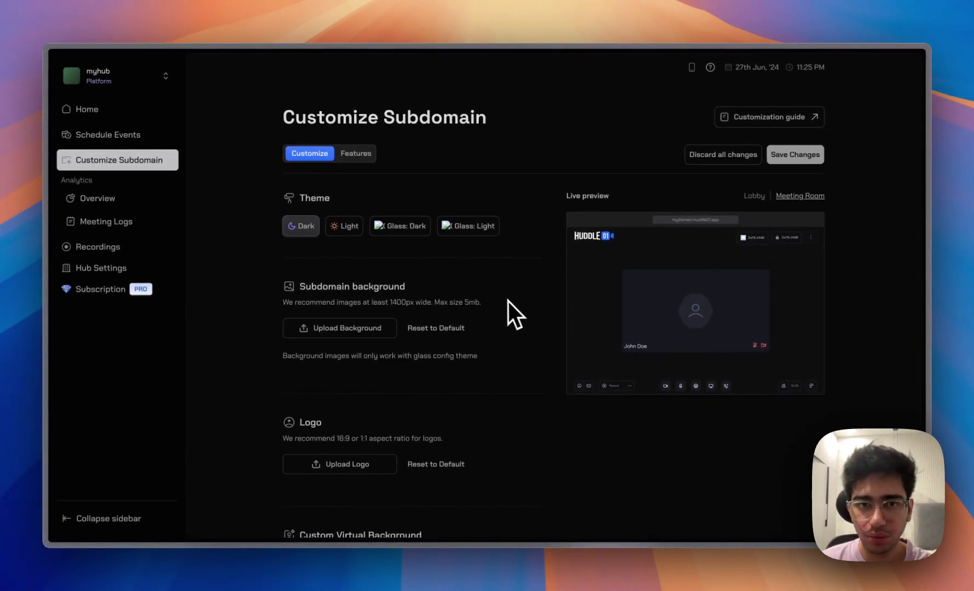
pyautogui.scroll(-3, 566, 368)
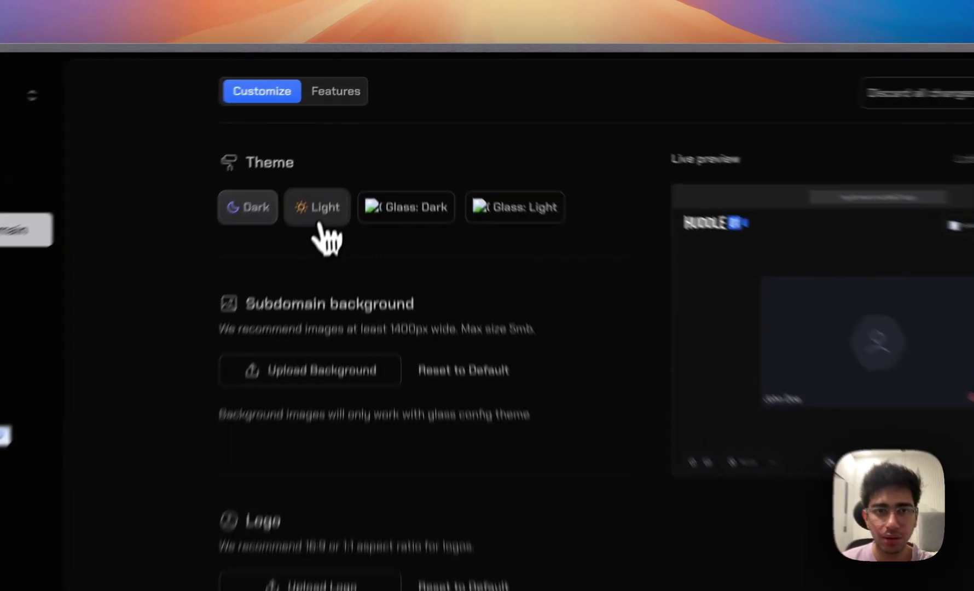
pyautogui.click(345, 146)
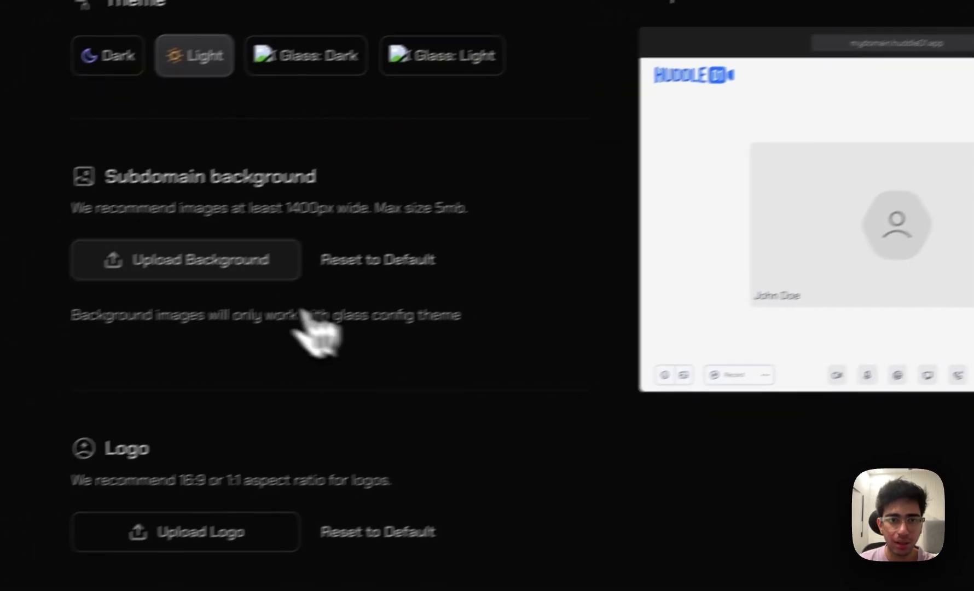
# Upload arch.png from Downloads as the background and switch the theme to Glass: Dark.
pyautogui.click(262, 265)
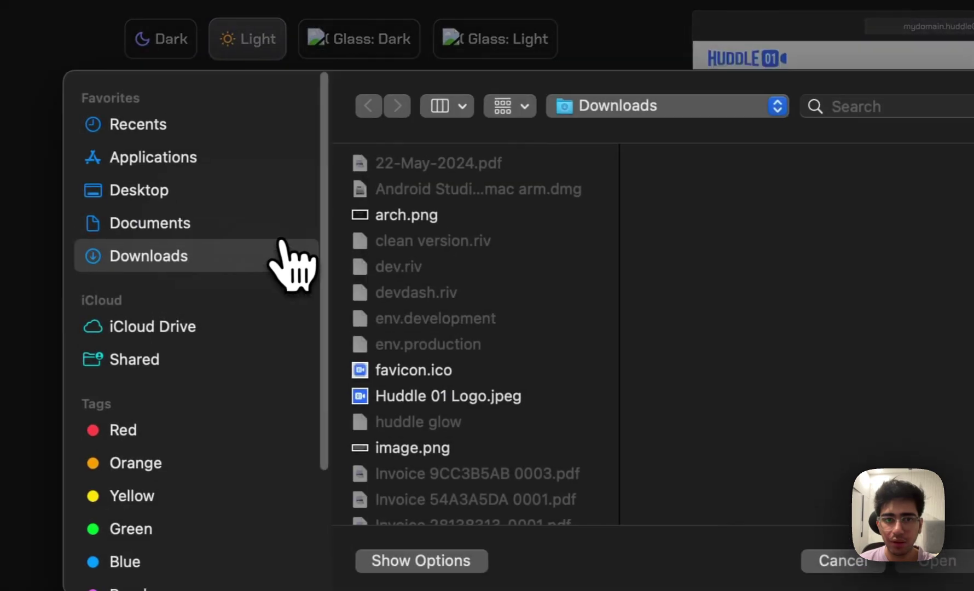
pyautogui.click(339, 236)
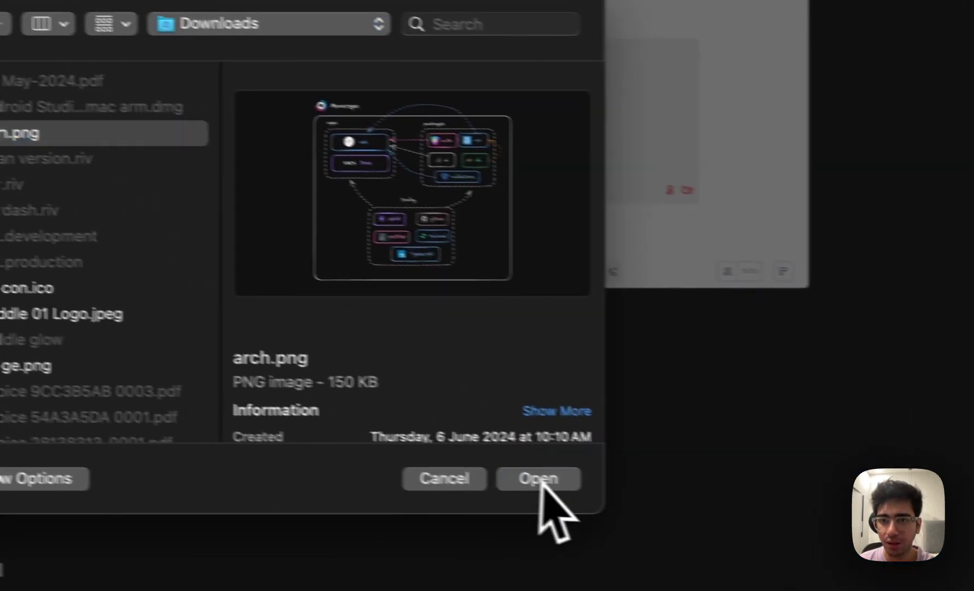
pyautogui.click(900, 554)
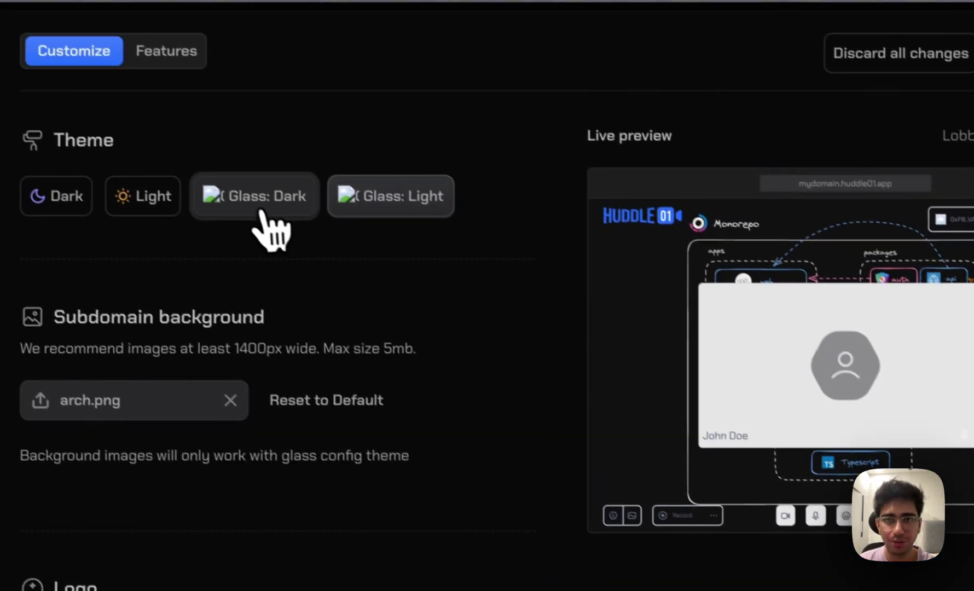
pyautogui.click(104, 85)
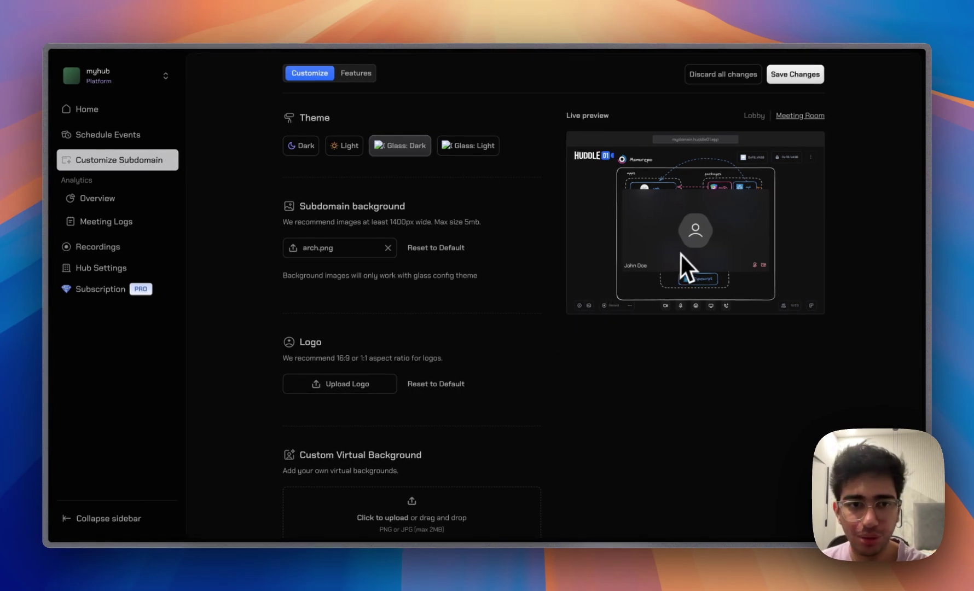
pyautogui.scroll(-1, 518, 372)
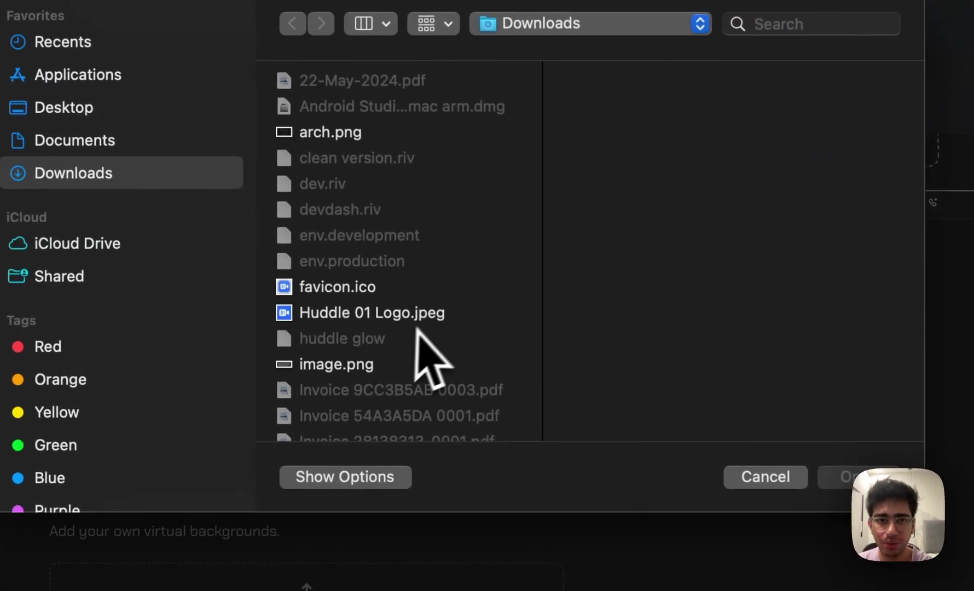
# Set Huddle 01 Logo.jpeg as the subdomain logo and upload it as a custom virtual background.
pyautogui.click(370, 312)
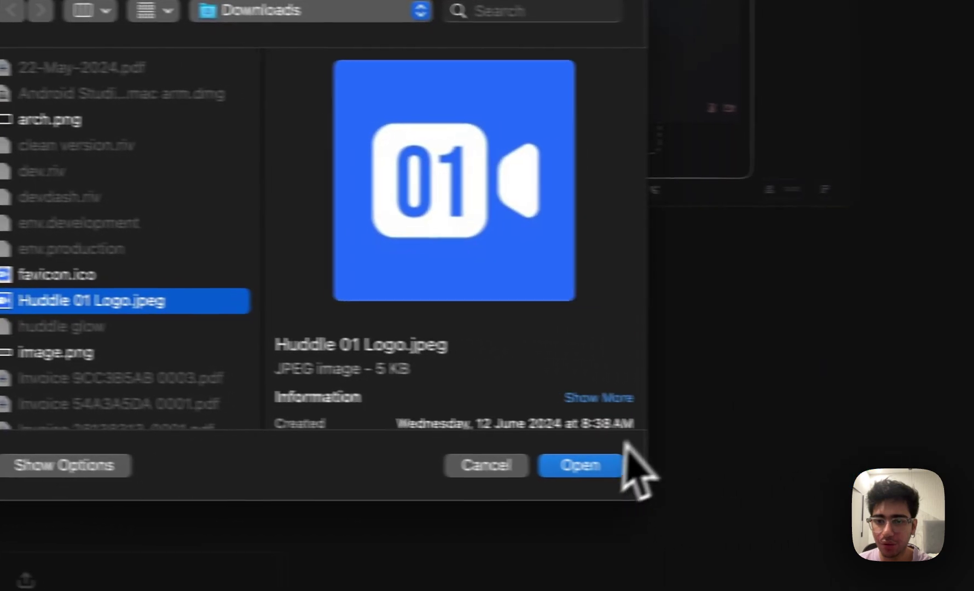
pyautogui.click(878, 476)
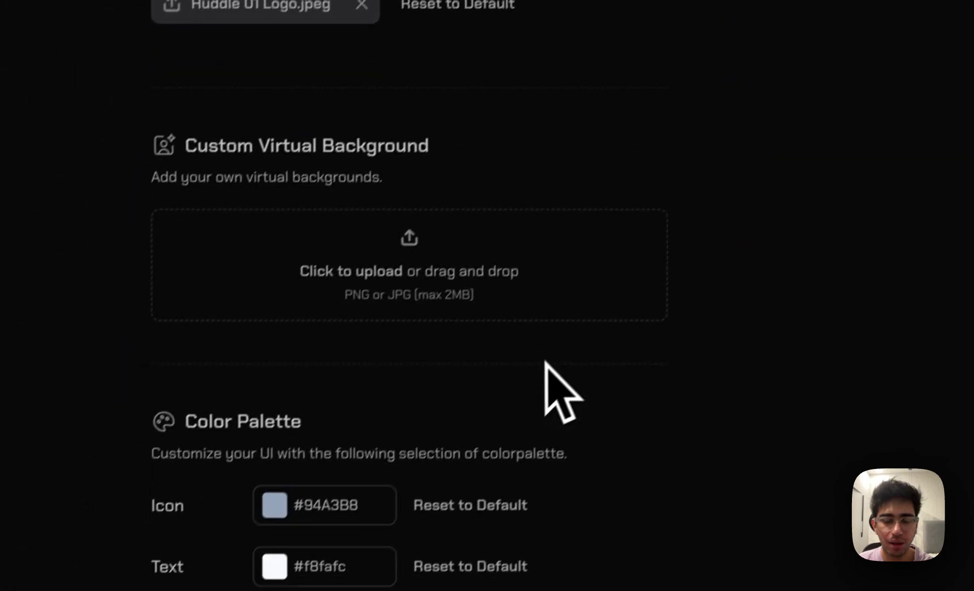
pyautogui.click(523, 227)
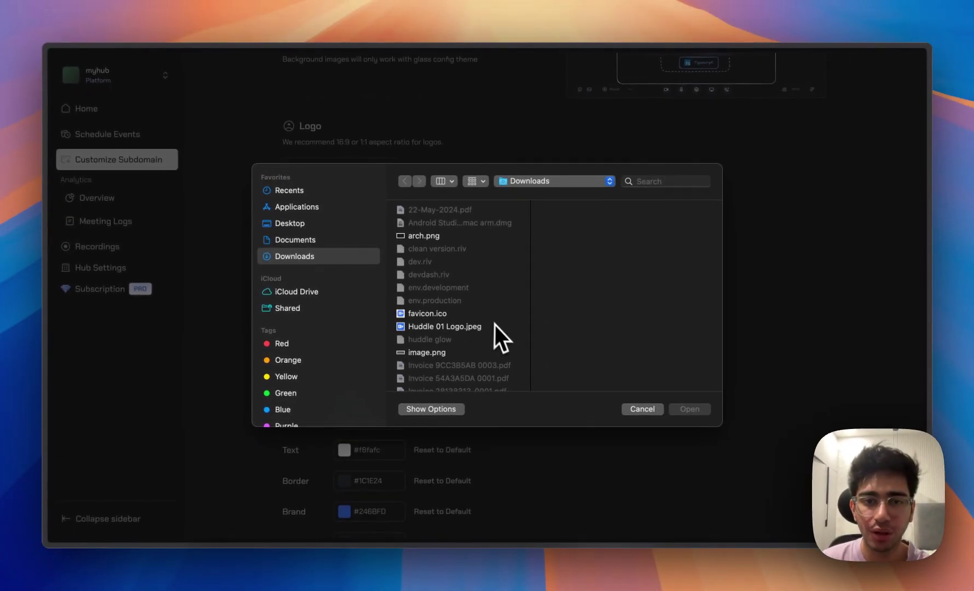
pyautogui.click(574, 256)
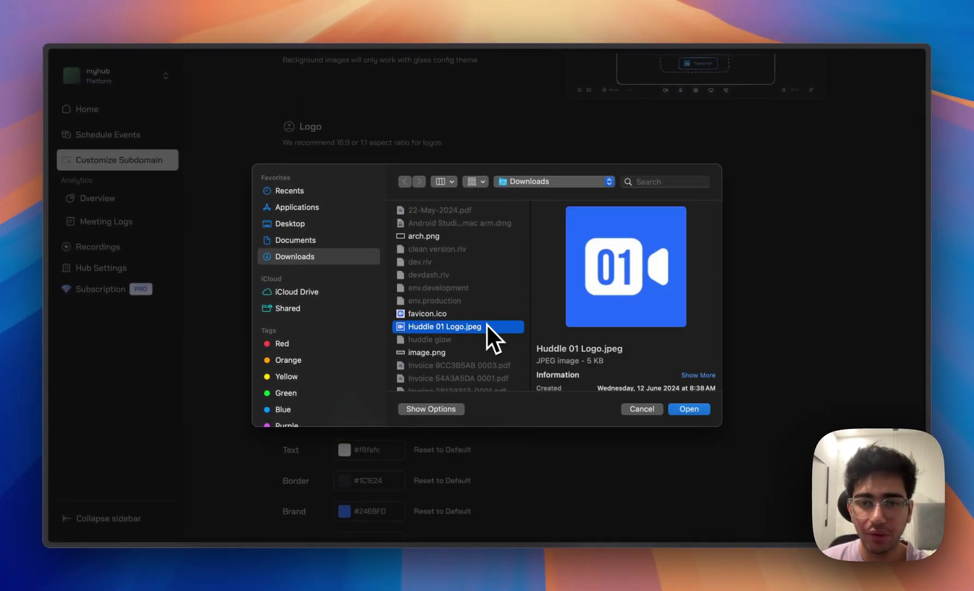
pyautogui.click(675, 411)
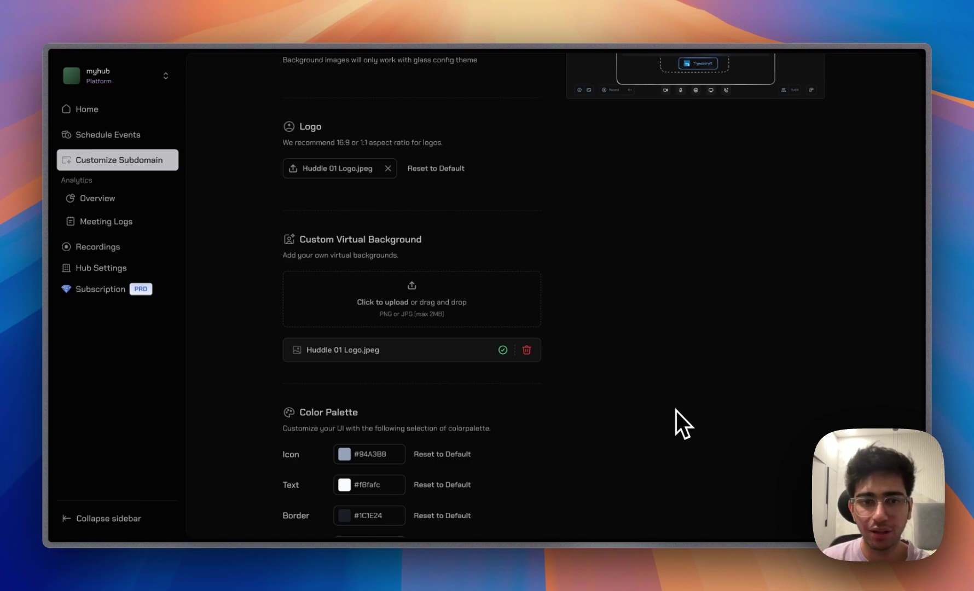
pyautogui.scroll(-3, 511, 268)
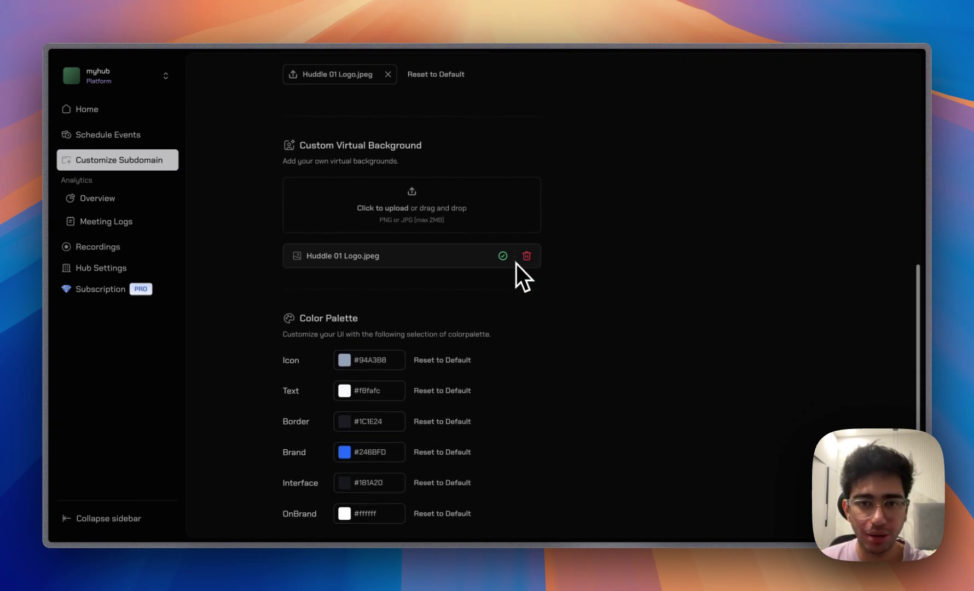
pyautogui.scroll(-1, 516, 264)
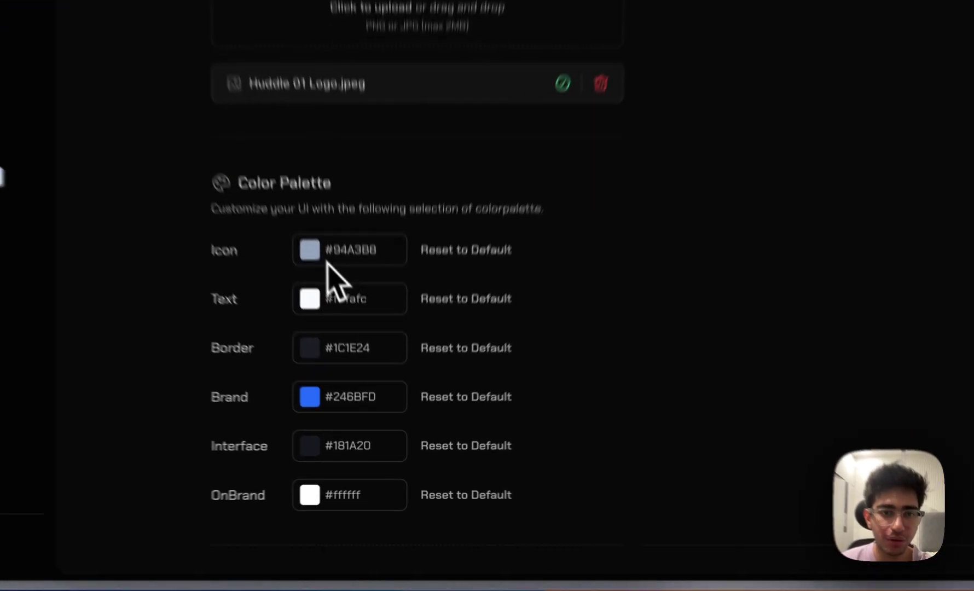
# Change the icon colour to orange and save the subdomain customisation changes.
pyautogui.click(350, 338)
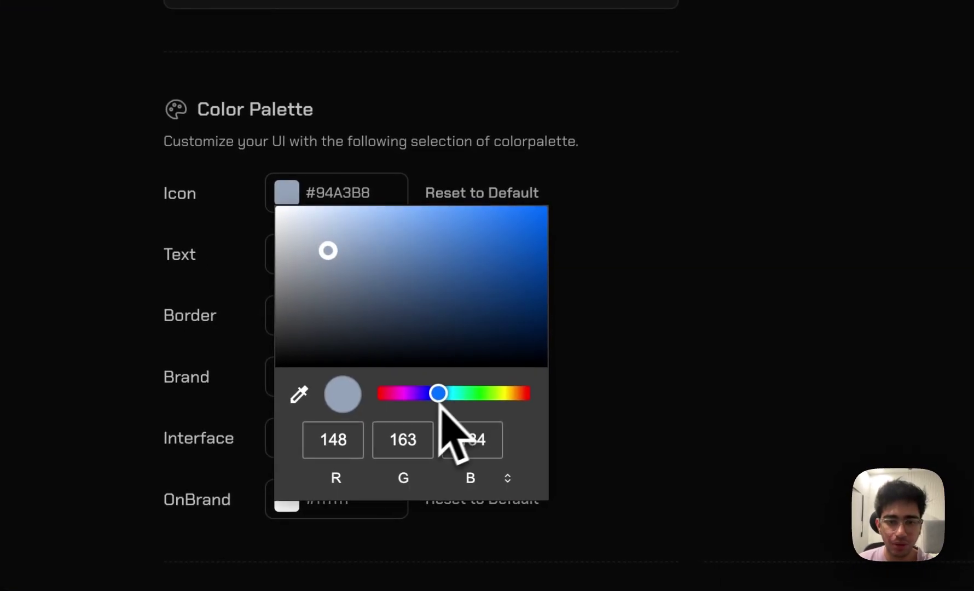
pyautogui.moveTo(440, 404); pyautogui.dragTo(517, 383)
pyautogui.click(517, 230)
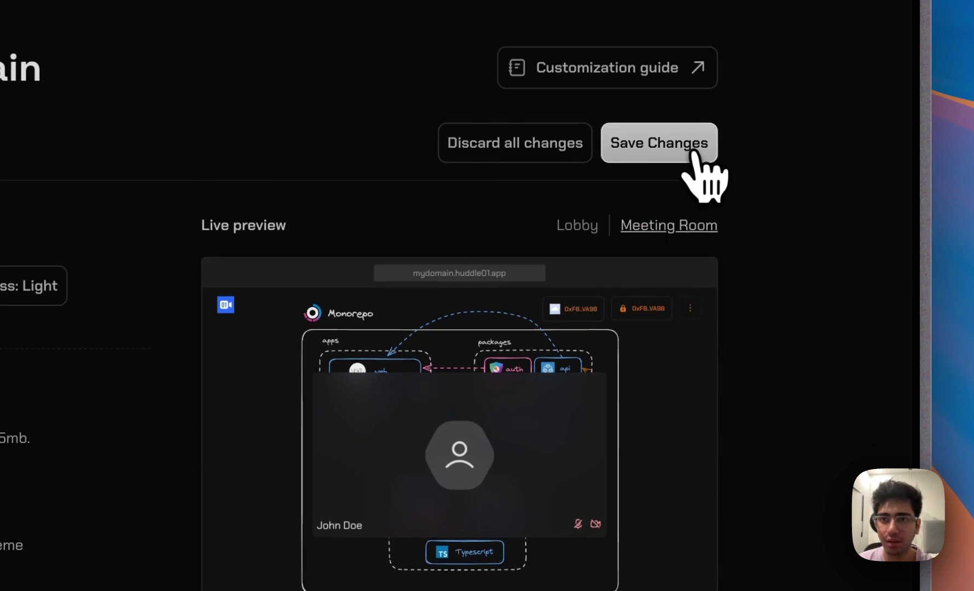
pyautogui.click(694, 154)
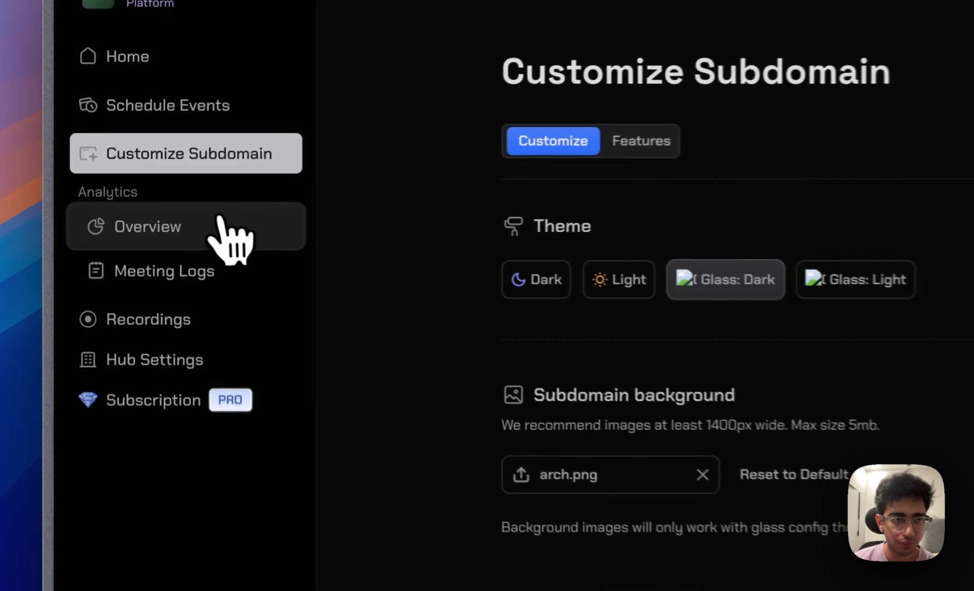
# Open Analytics Overview and review its empty minutes, sessions and monthly active user charts.
pyautogui.click(222, 221)
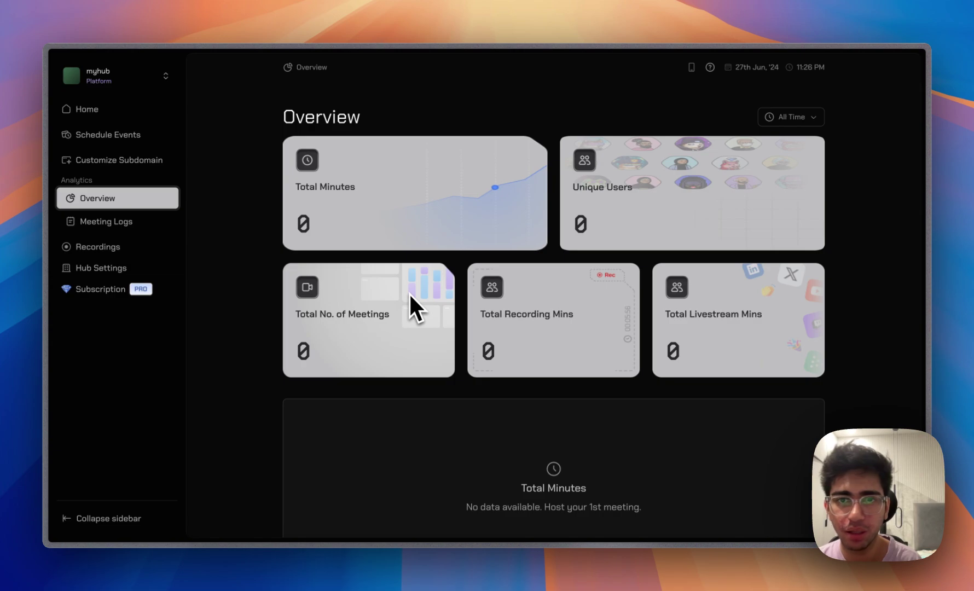
pyautogui.scroll(-3, 539, 279)
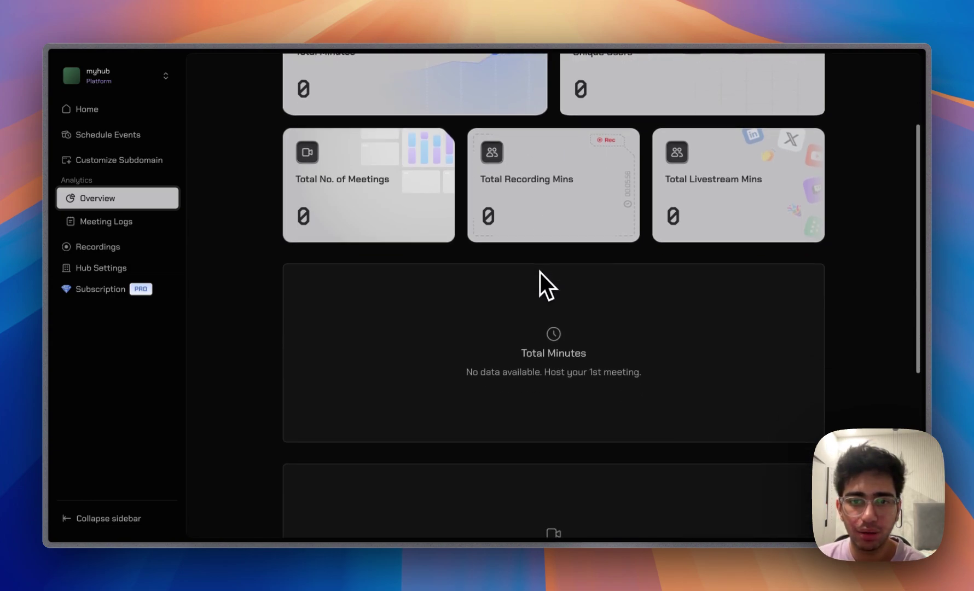
pyautogui.scroll(-3, 540, 273)
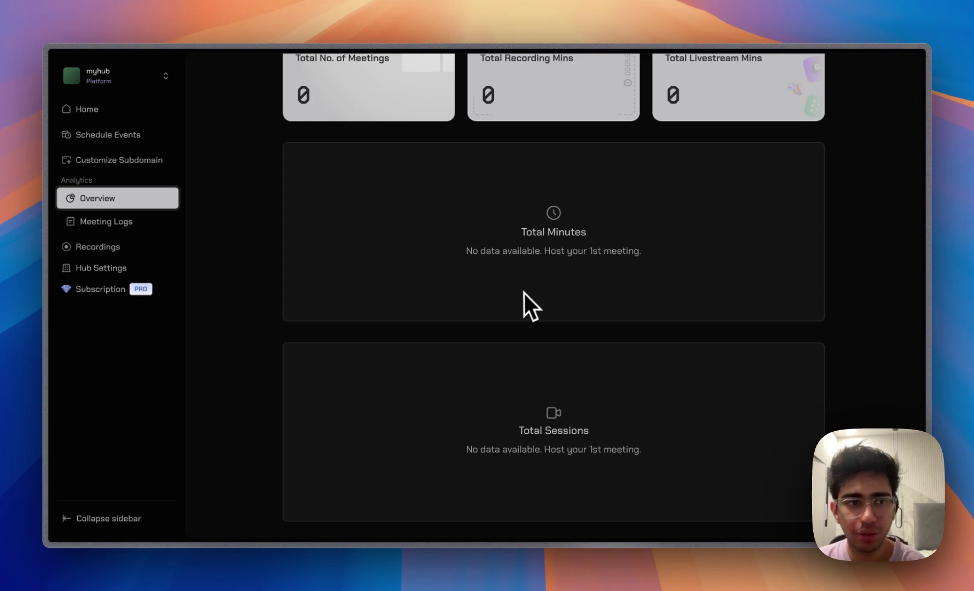
pyautogui.scroll(-4, 515, 311)
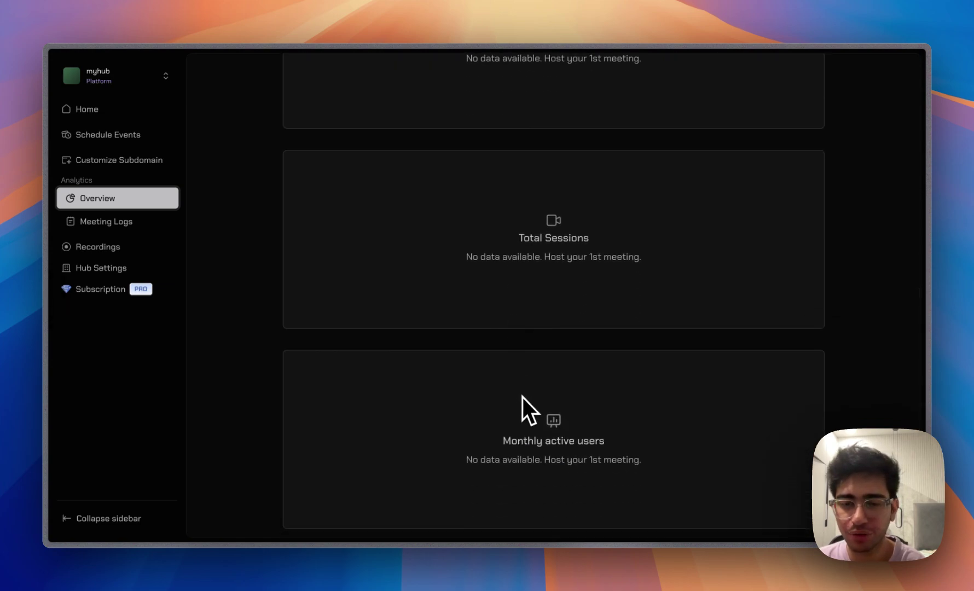
pyautogui.scroll(3, 522, 397)
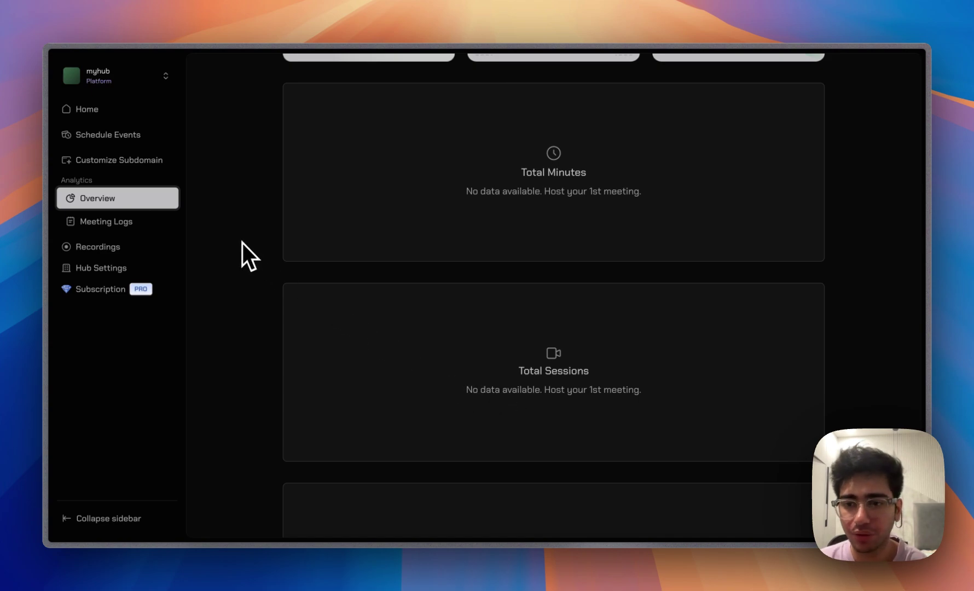
pyautogui.scroll(-3, 243, 243)
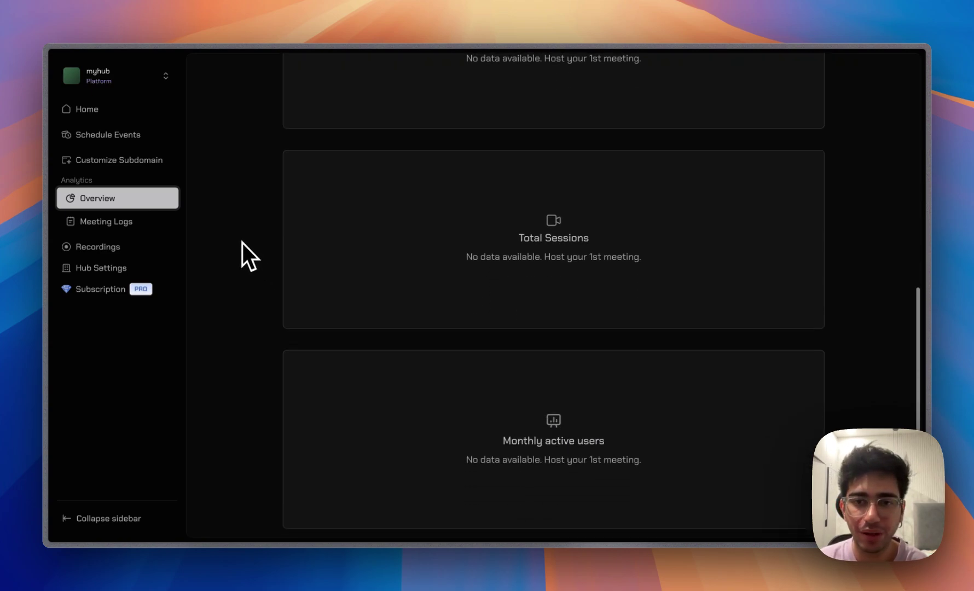
pyautogui.scroll(8, 243, 243)
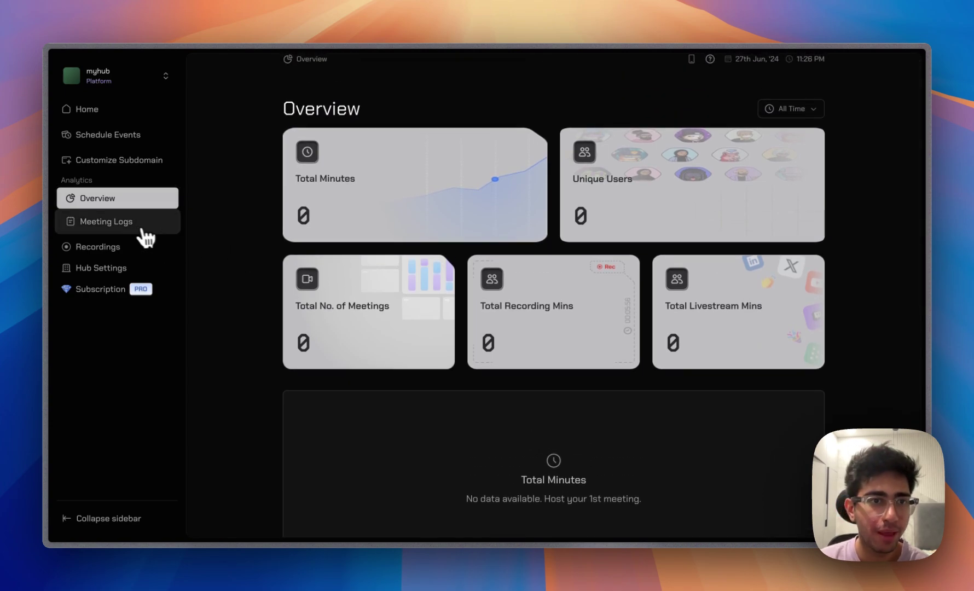
# Browse the empty Meeting Logs and Recordings pages, then go to Hub Settings.
pyautogui.click(135, 224)
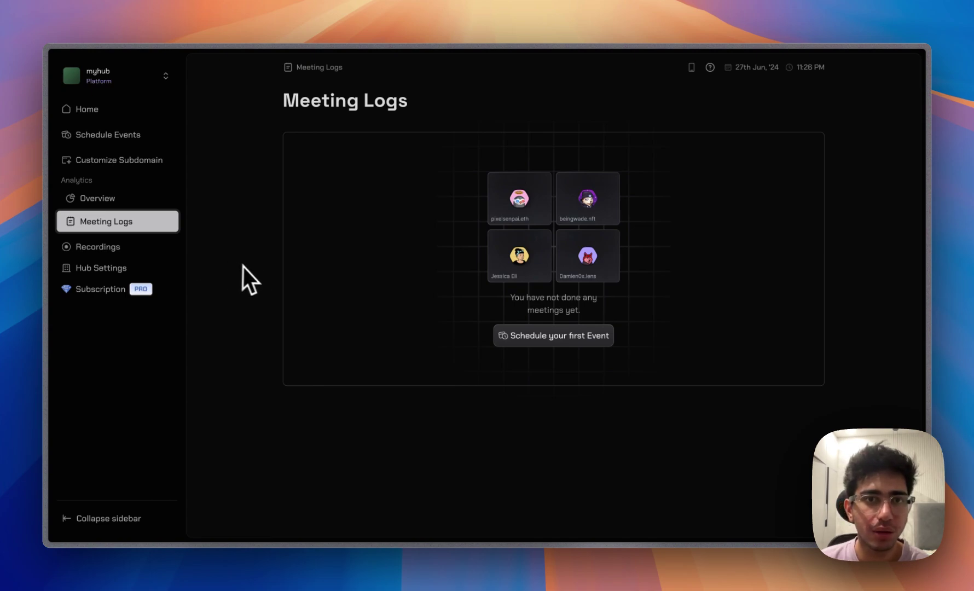
pyautogui.click(164, 249)
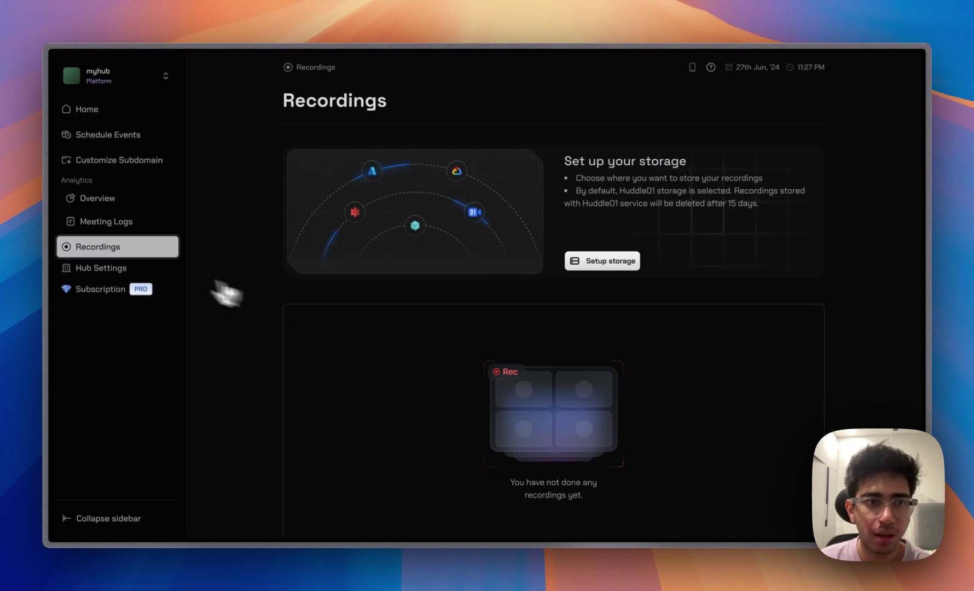
pyautogui.click(123, 268)
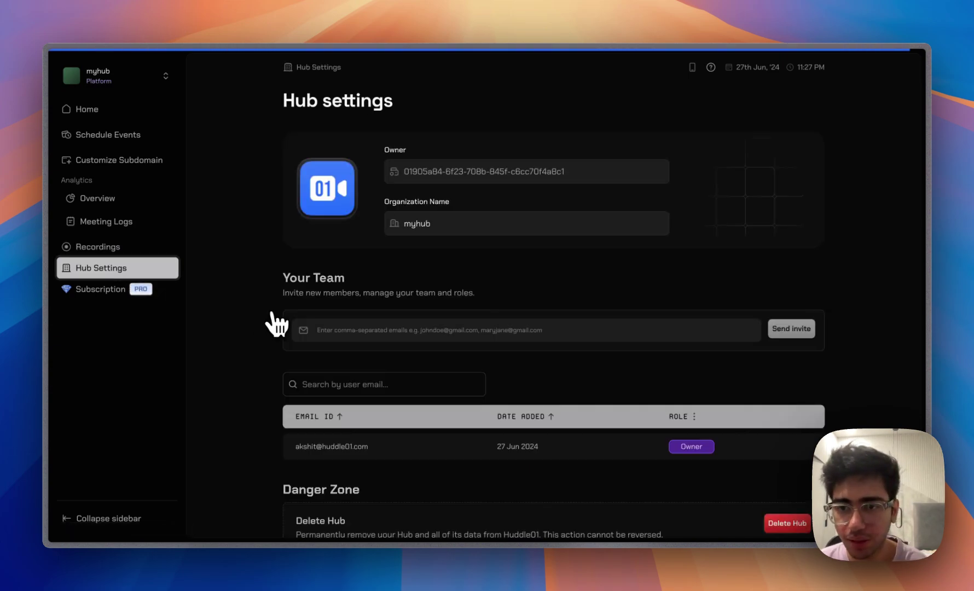
# Try the team-invite email field in Hub settings, then view the $20 monthly Pro subscription and invoice.
pyautogui.scroll(-1, 481, 286)
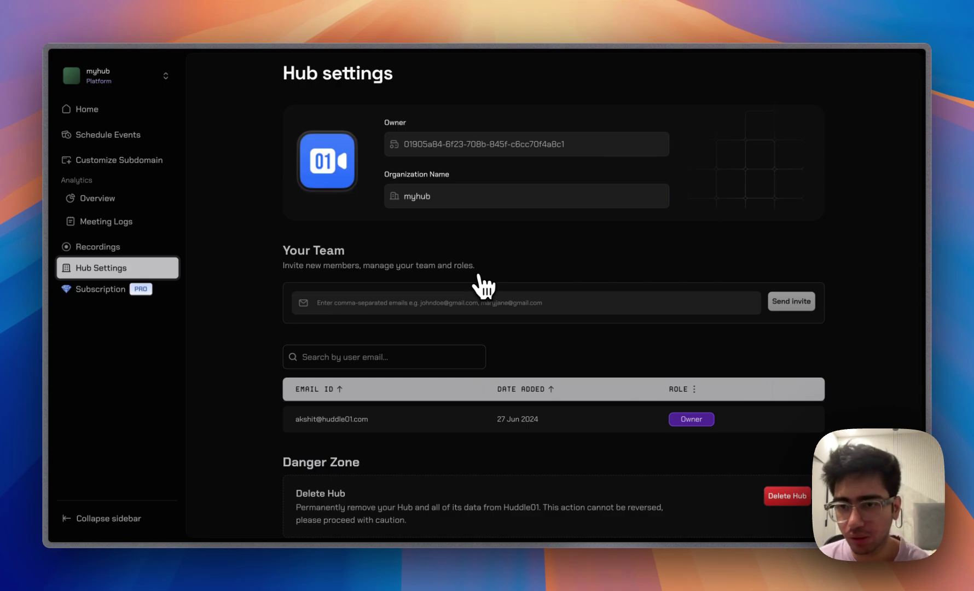
pyautogui.click(446, 300)
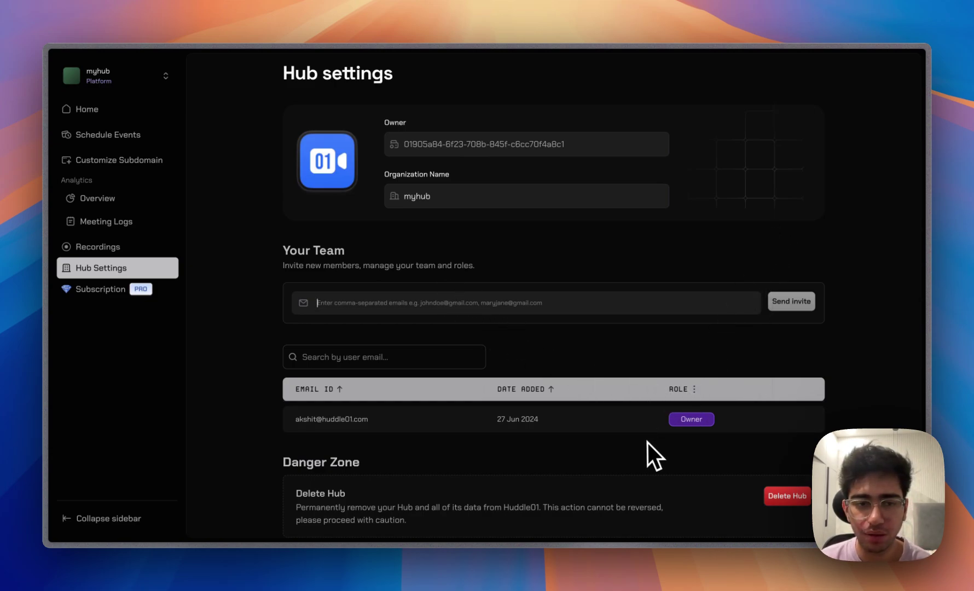
pyautogui.scroll(1, 624, 443)
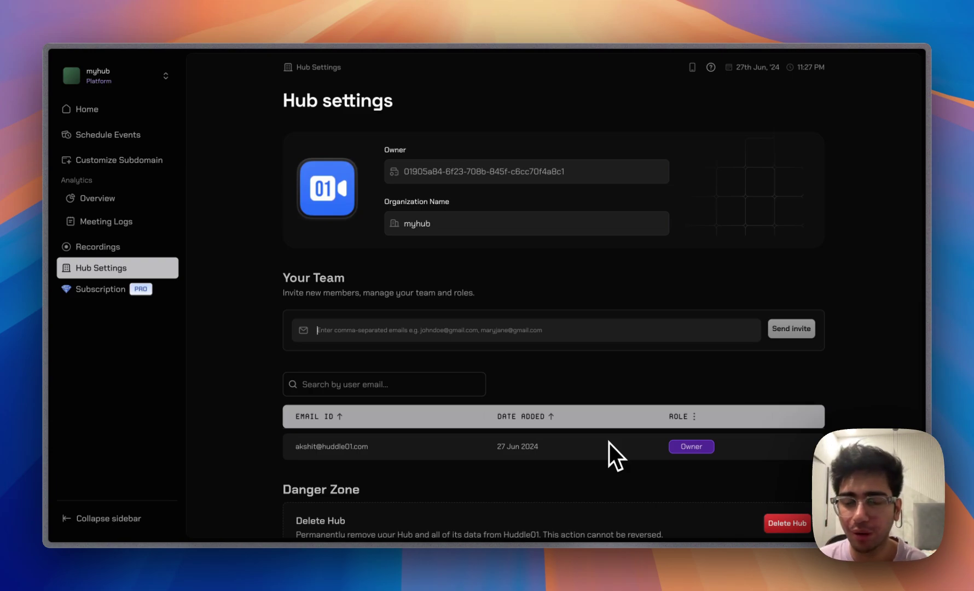
pyautogui.click(170, 299)
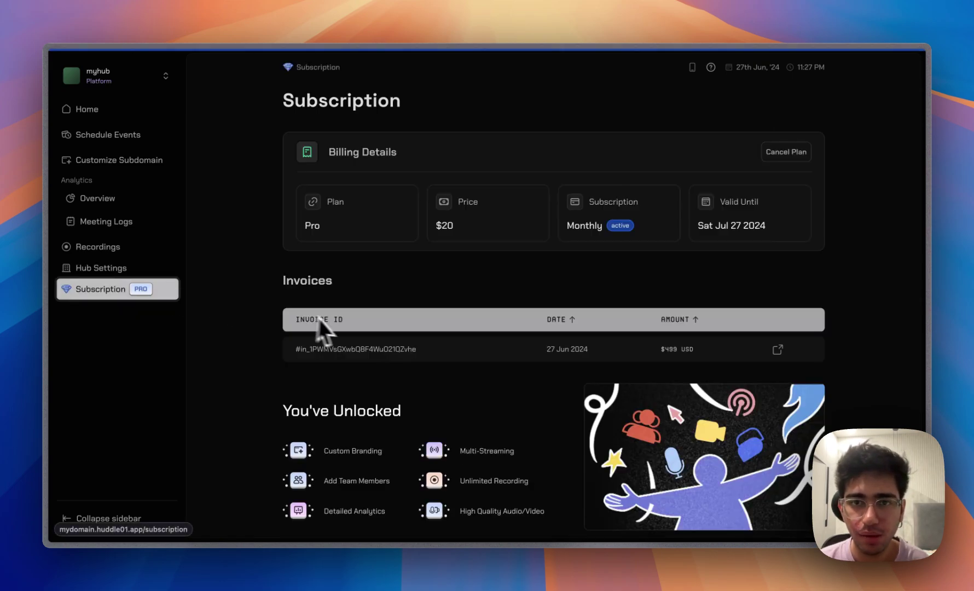